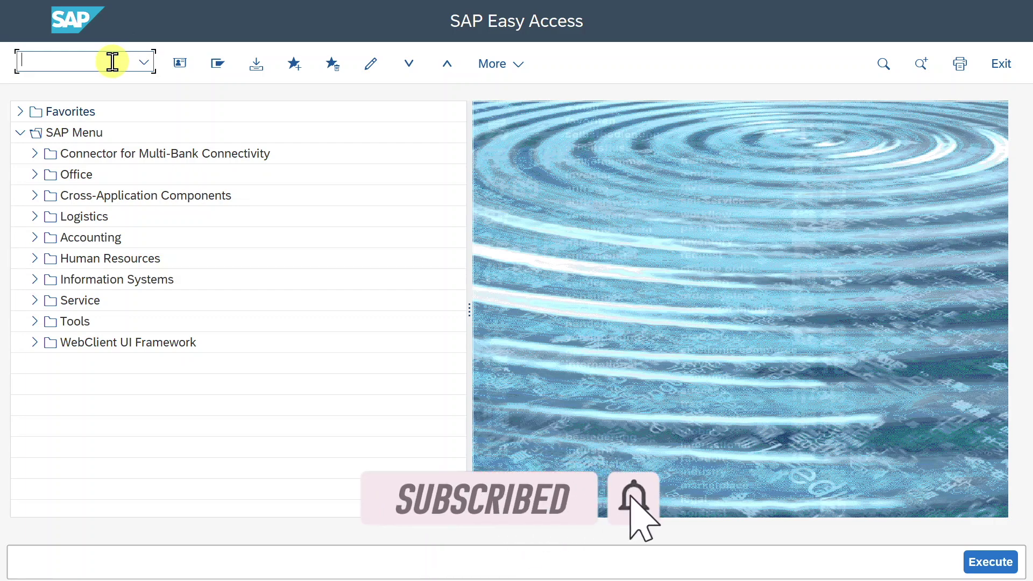
# Start transaction MIGO and look through the purchase orders, reservations and material documents in the document overview.
pyautogui.write('migo')
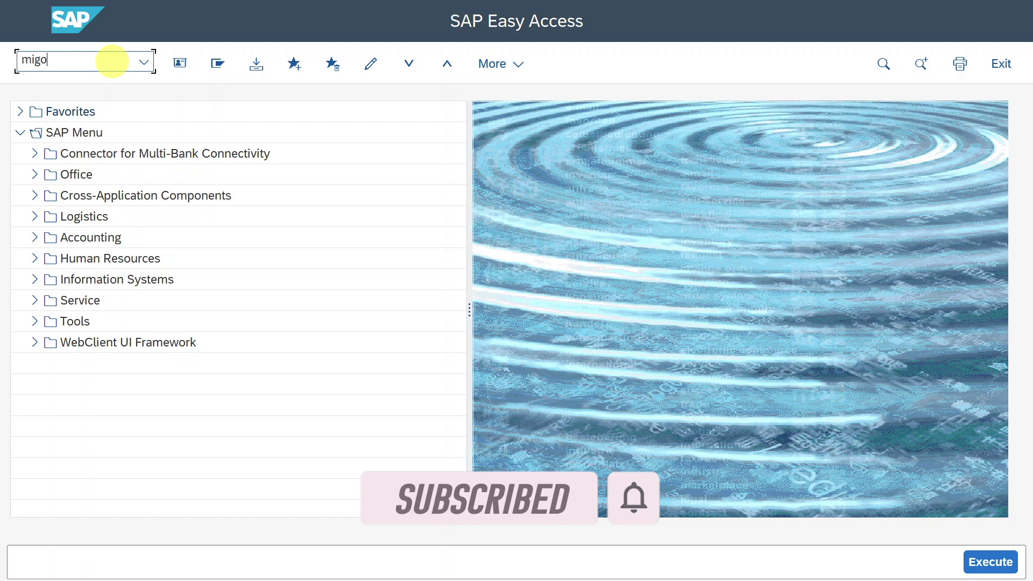
pyautogui.press('Return')
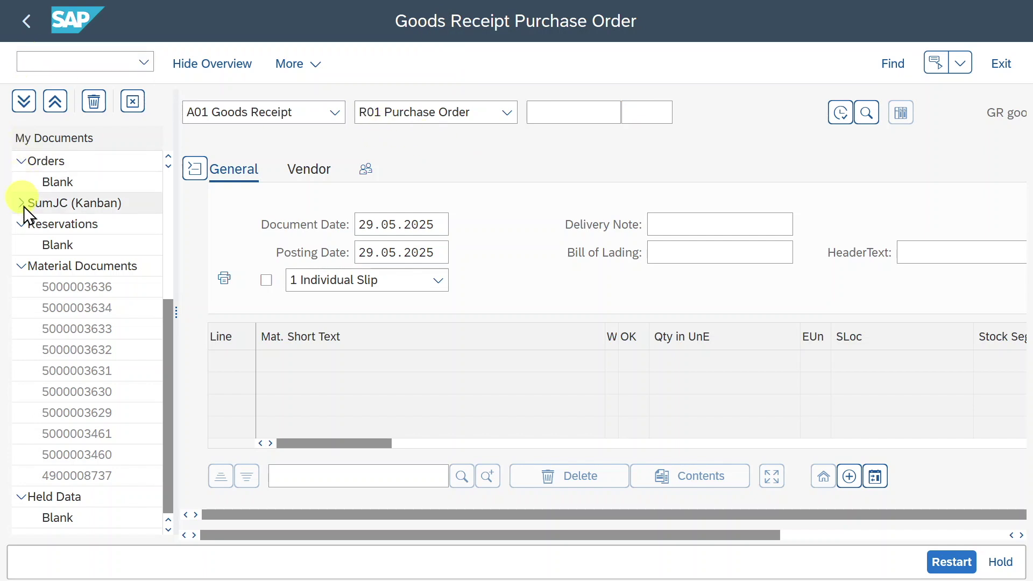
pyautogui.scroll(5, 44, 262)
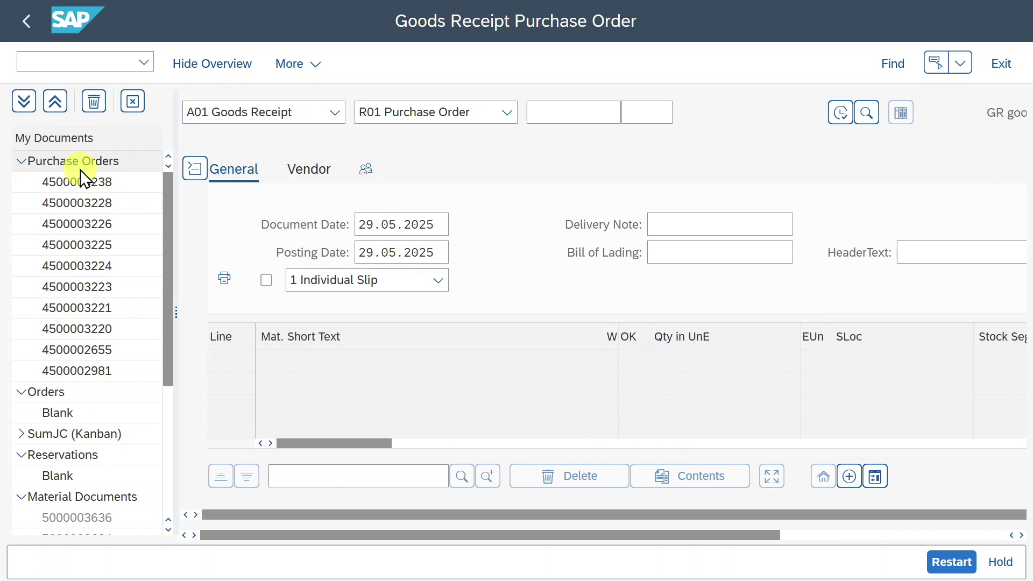
pyautogui.scroll(-4, 84, 323)
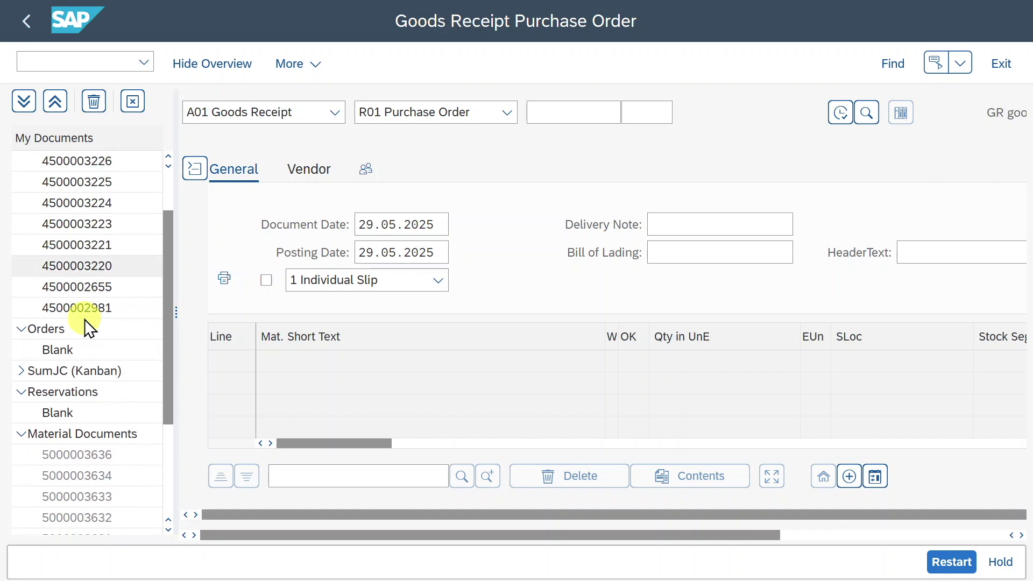
pyautogui.scroll(-2, 79, 331)
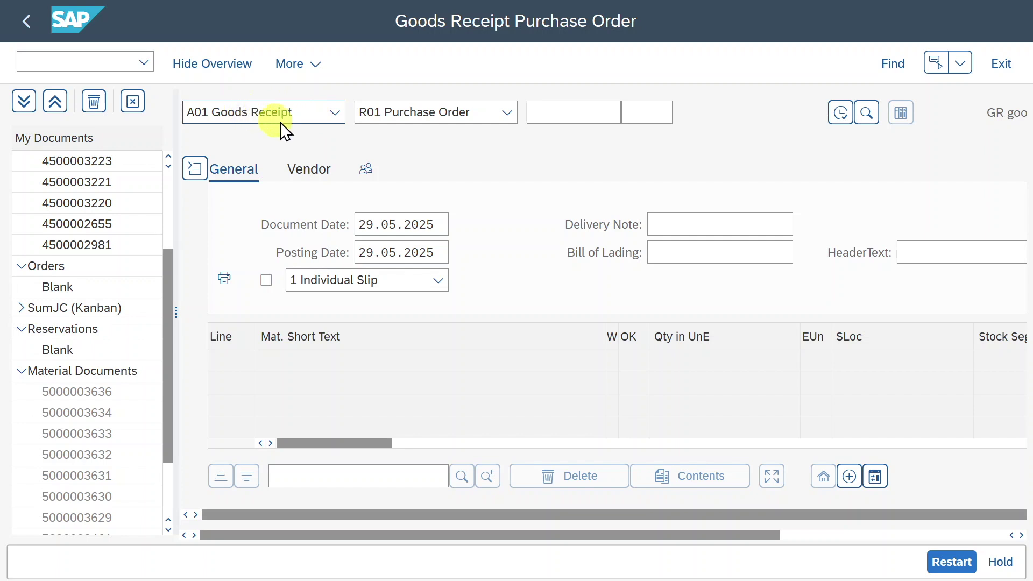
pyautogui.scroll(-5, 134, 363)
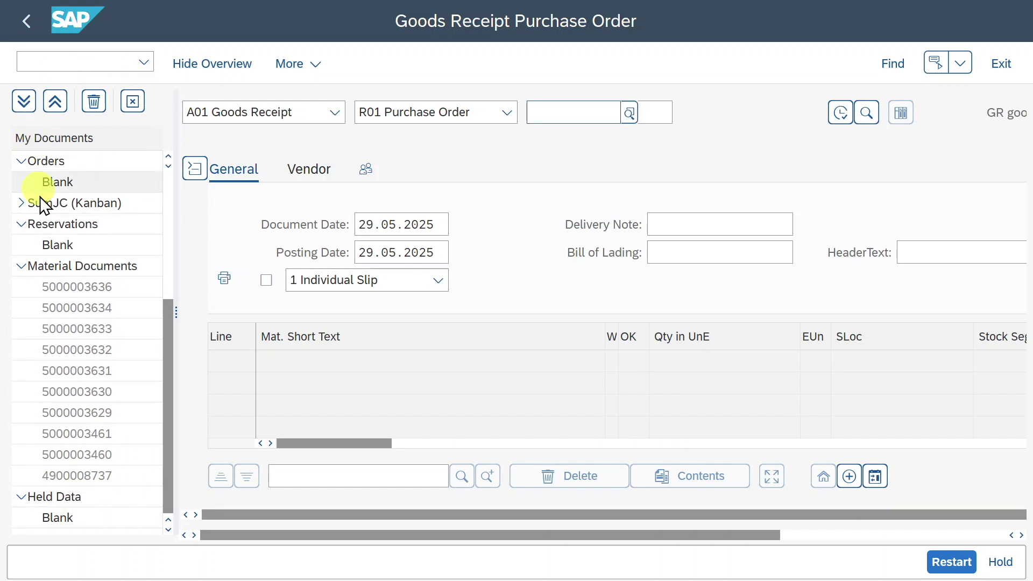
# Collapse the Material Documents node in the document overview and expand it again.
pyautogui.click(49, 263)
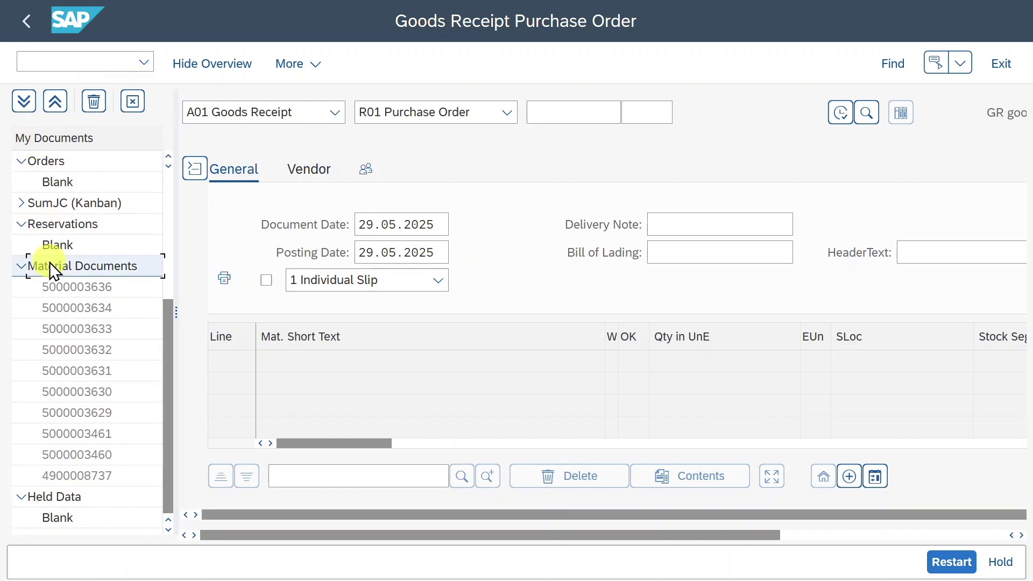
pyautogui.click(53, 105)
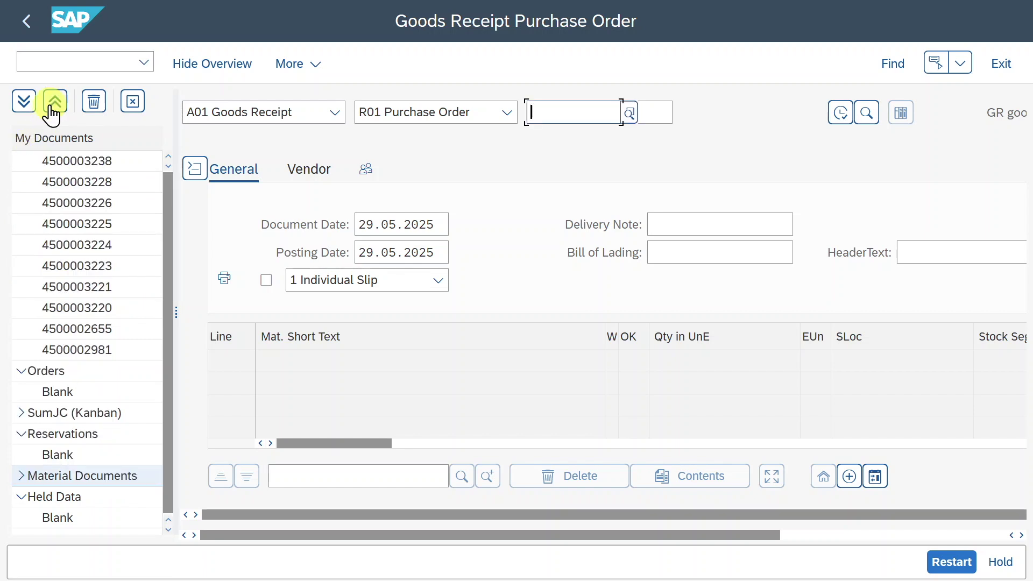
pyautogui.click(24, 102)
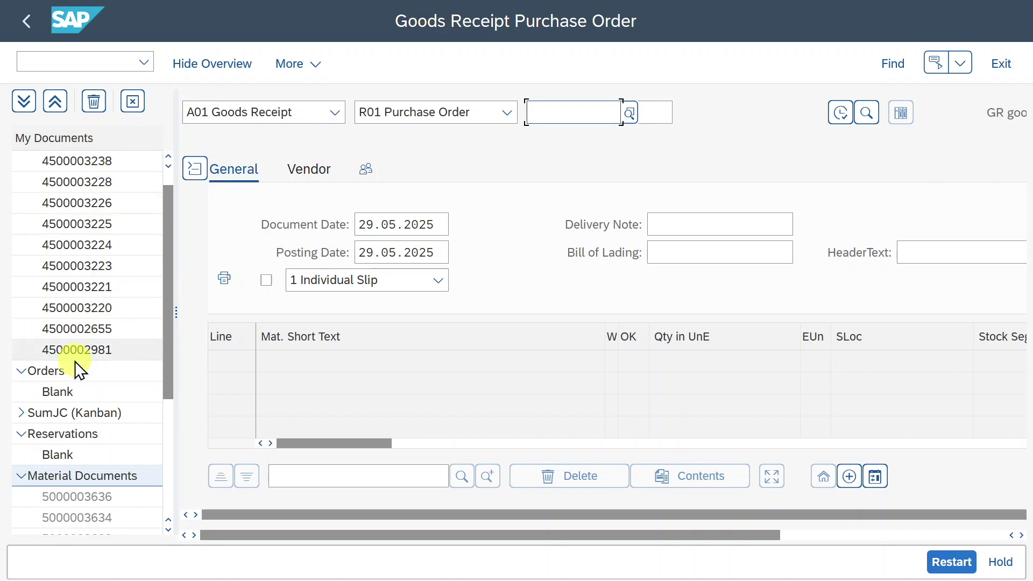
# Remove the seventh listed purchase order from the document overview, and hide and redisplay the overview.
pyautogui.click(85, 290)
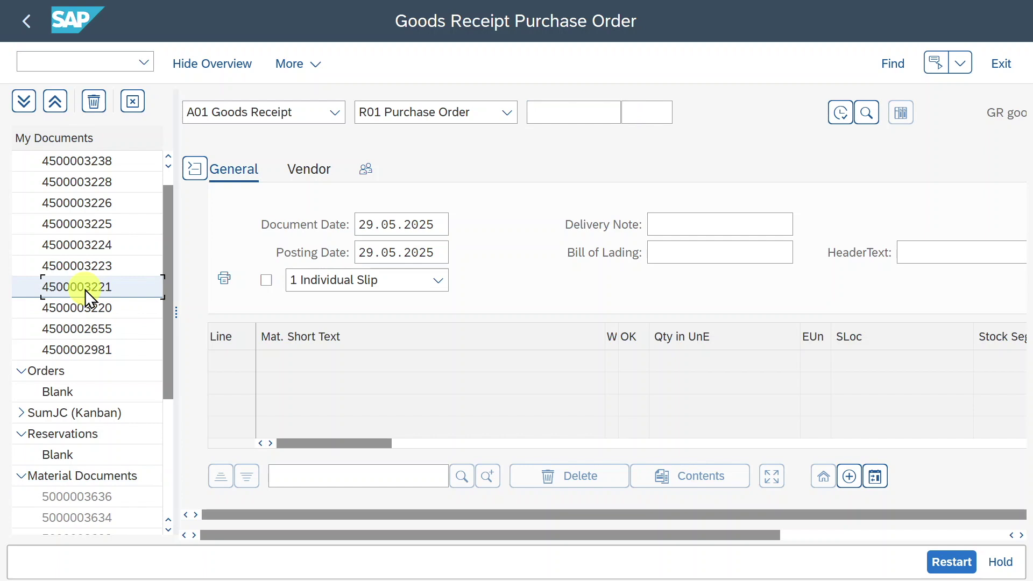
pyautogui.click(96, 106)
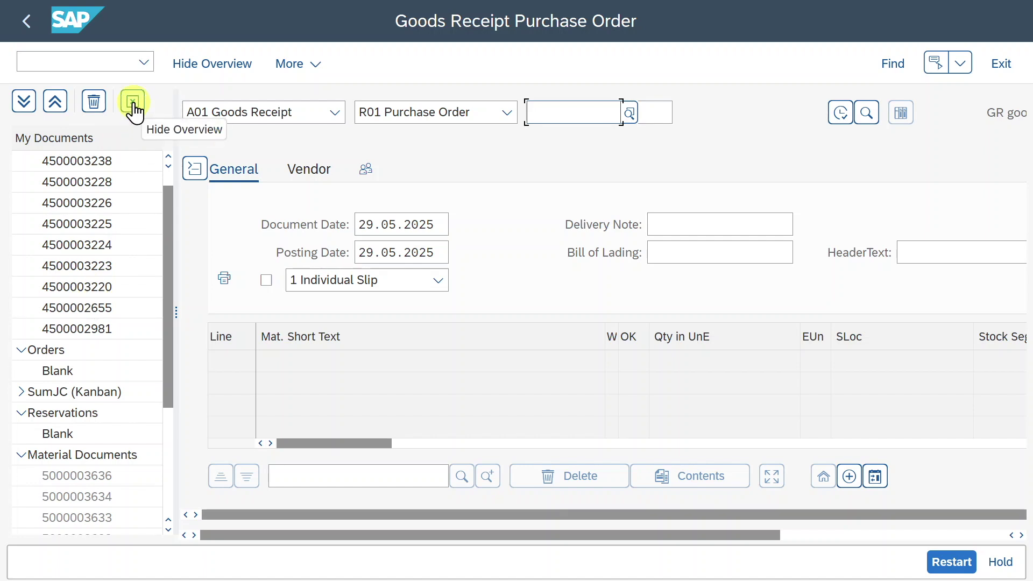
pyautogui.click(191, 61)
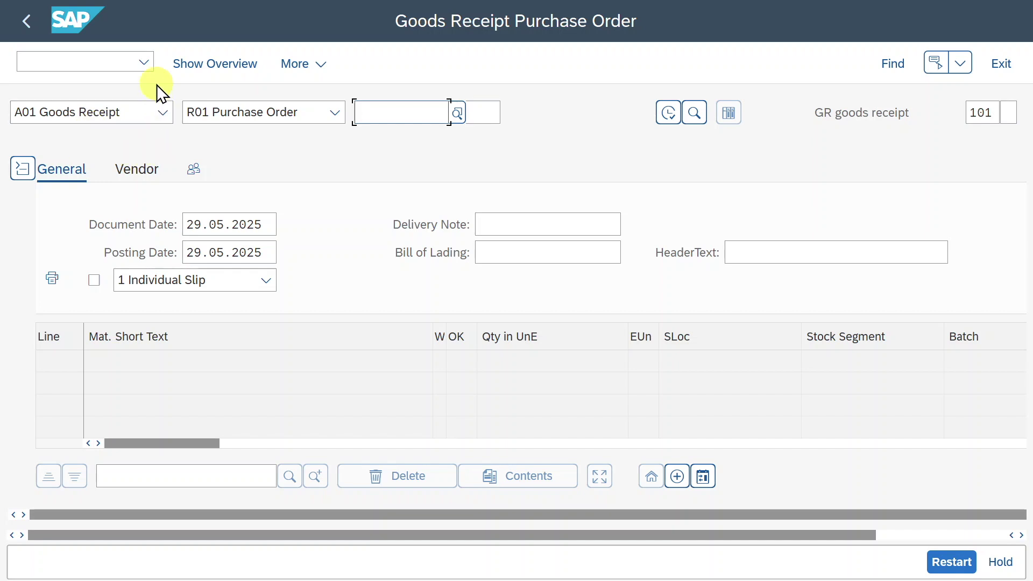
pyautogui.click(202, 64)
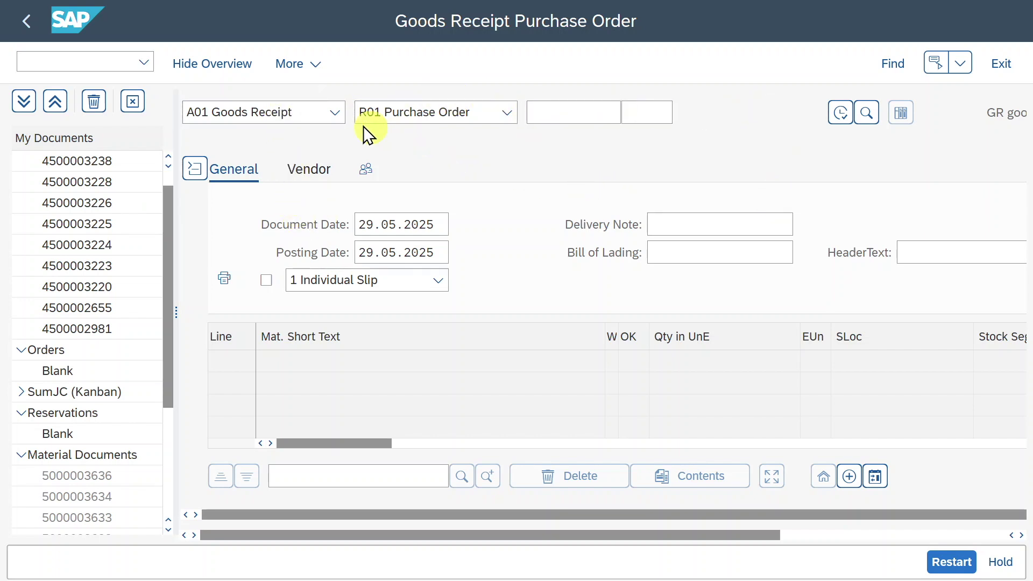
# Examine the available transaction actions and the reference document types offered for a goods receipt.
pyautogui.click(330, 114)
pyautogui.click(321, 108)
pyautogui.click(322, 108)
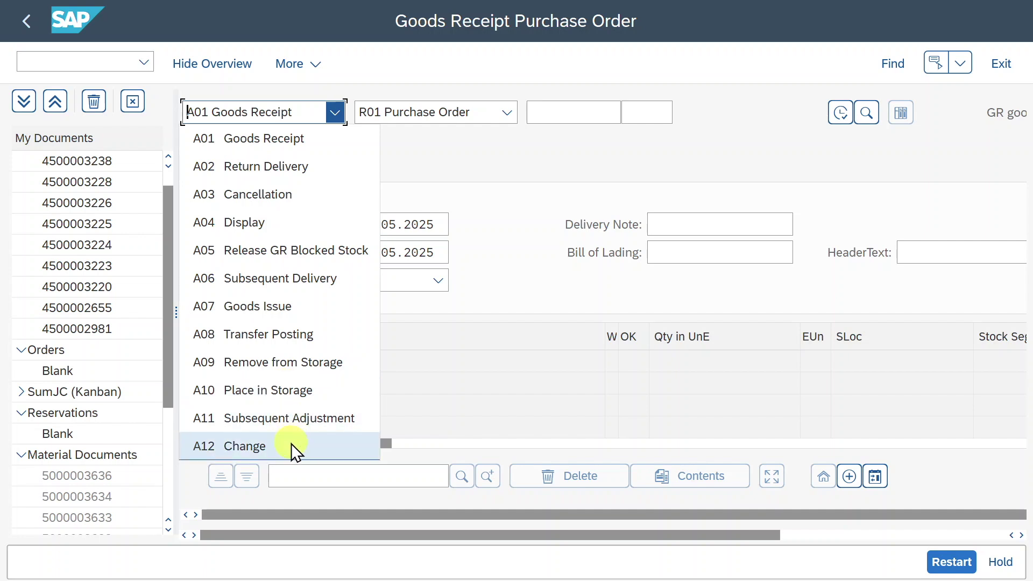
pyautogui.click(332, 113)
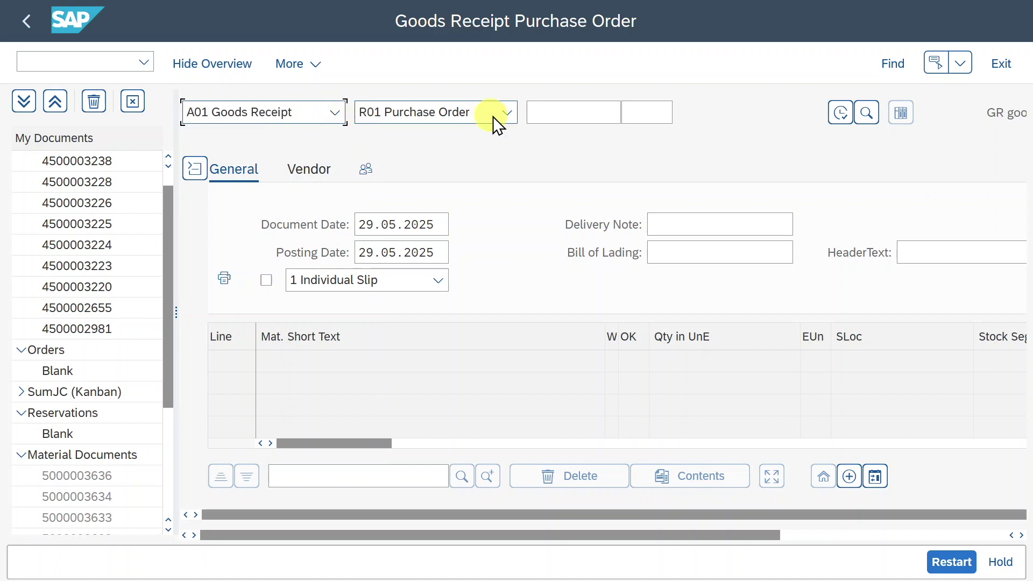
pyautogui.click(507, 113)
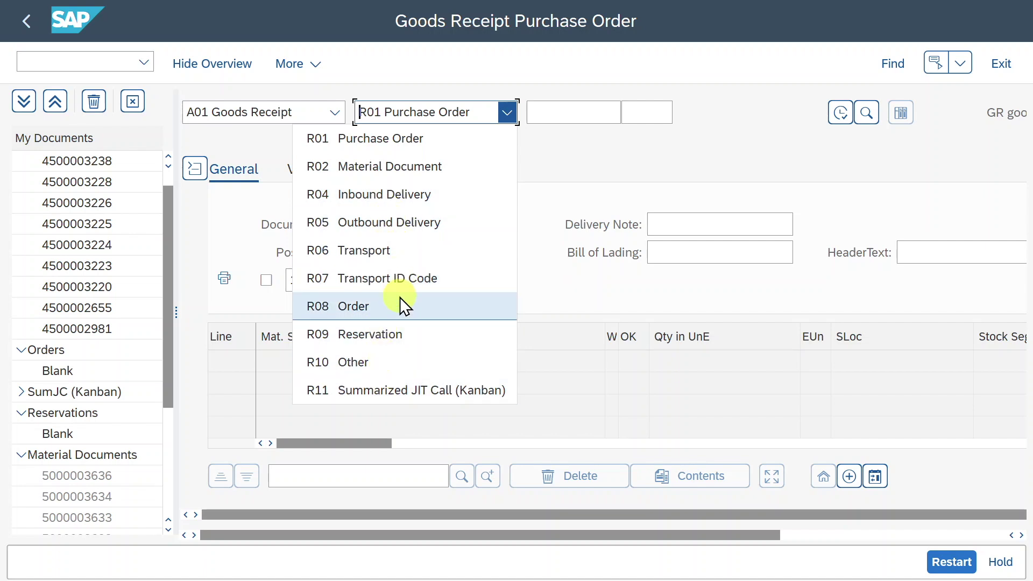
pyautogui.click(368, 110)
# Switch the action to A04 Display, check its reference document types, and return to A01 Goods Receipt.
pyautogui.click(334, 110)
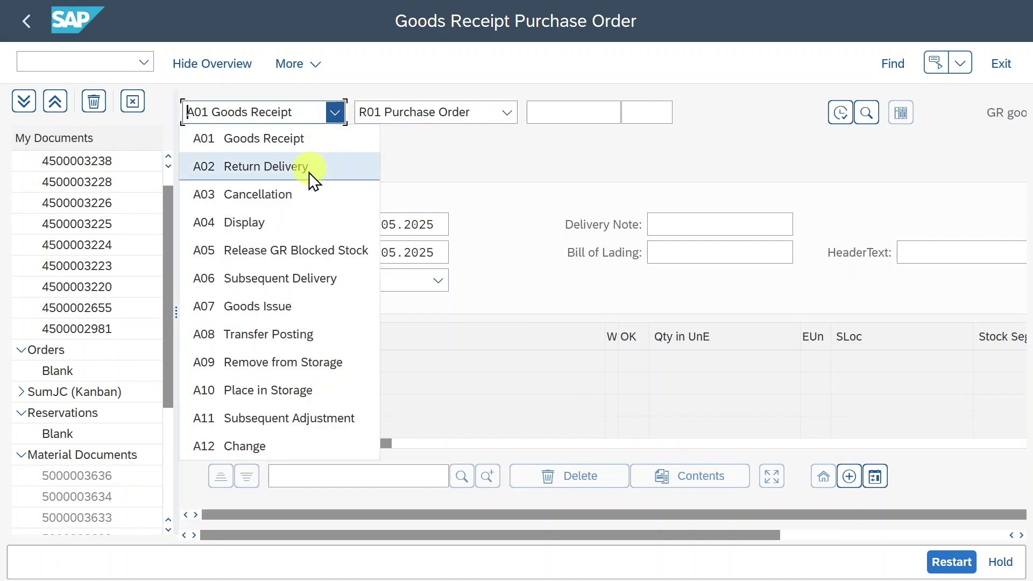
pyautogui.click(293, 217)
pyautogui.click(504, 115)
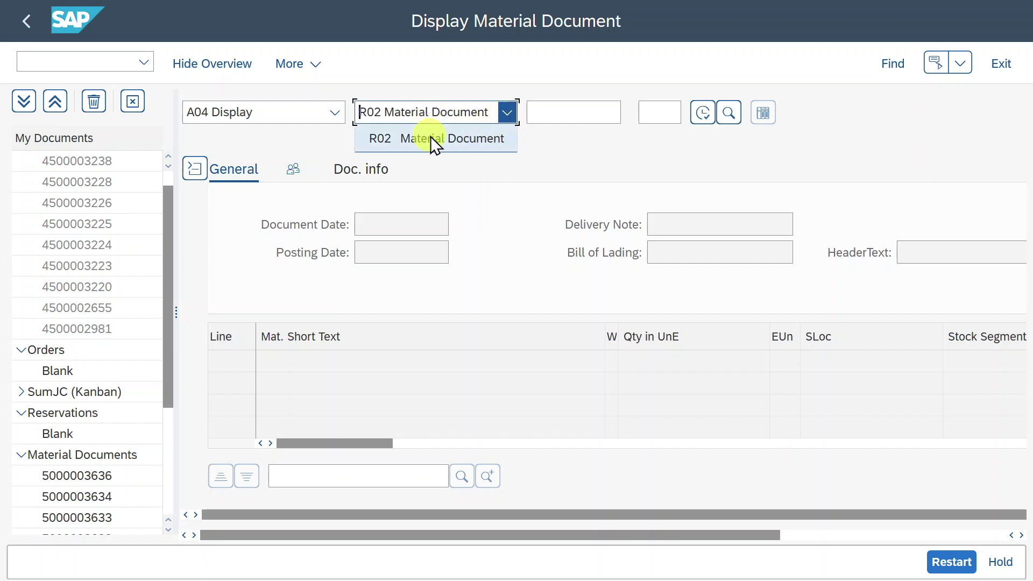
pyautogui.click(336, 114)
pyautogui.click(307, 138)
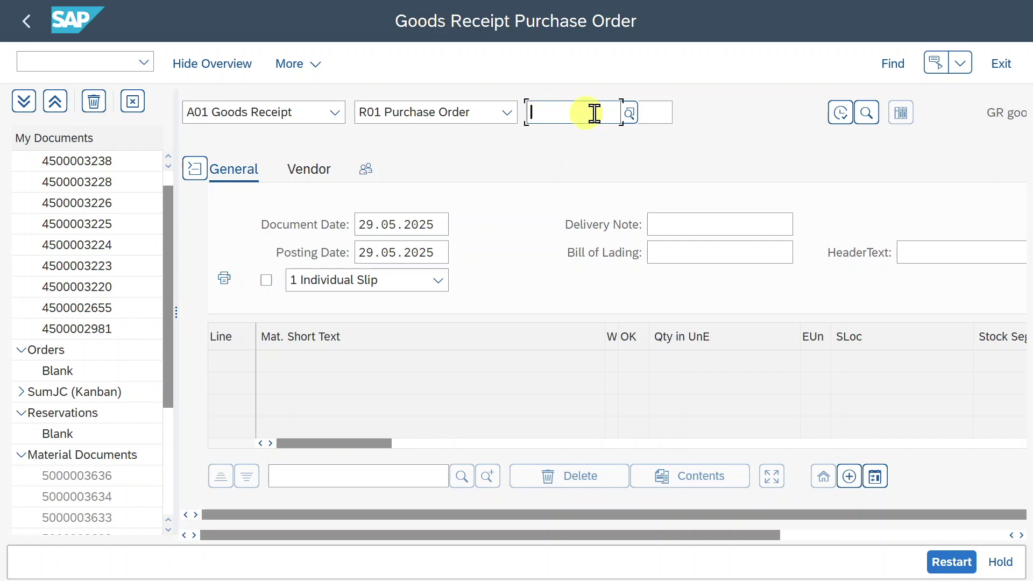
# Enter the number of the first listed purchase order as the goods receipt's reference document.
pyautogui.click(629, 112)
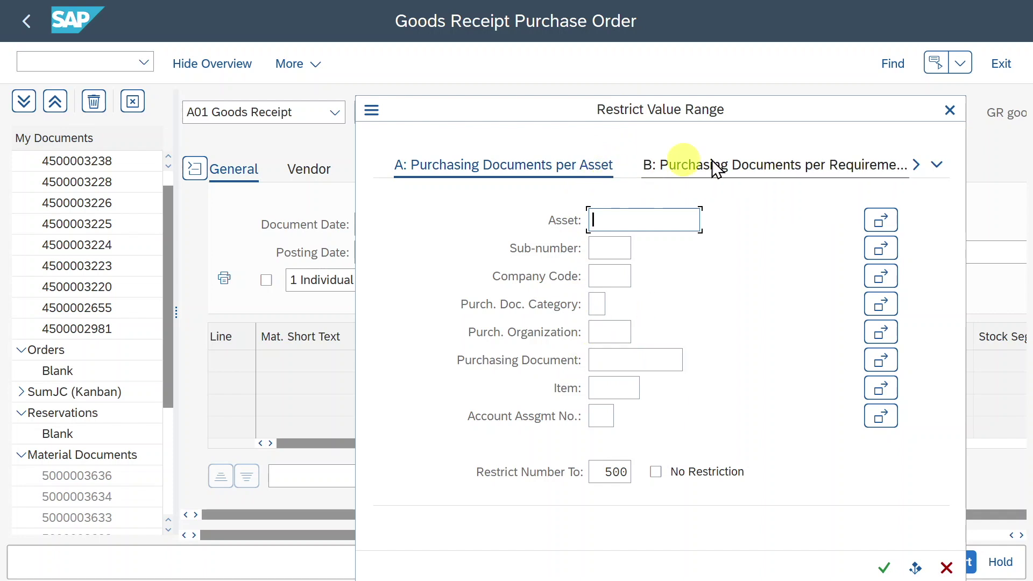
pyautogui.click(949, 110)
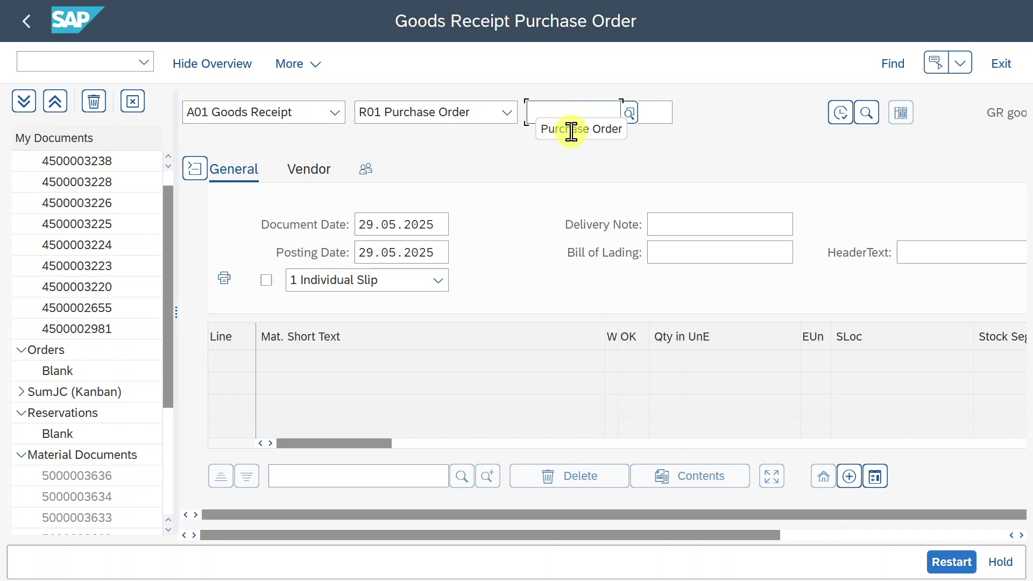
pyautogui.write('4500003238')
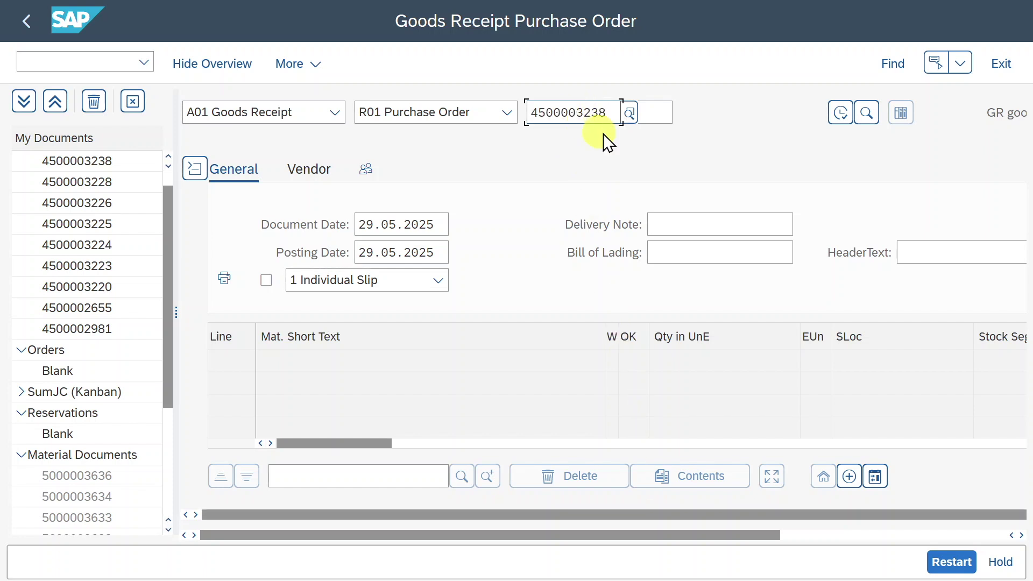
pyautogui.click(657, 112)
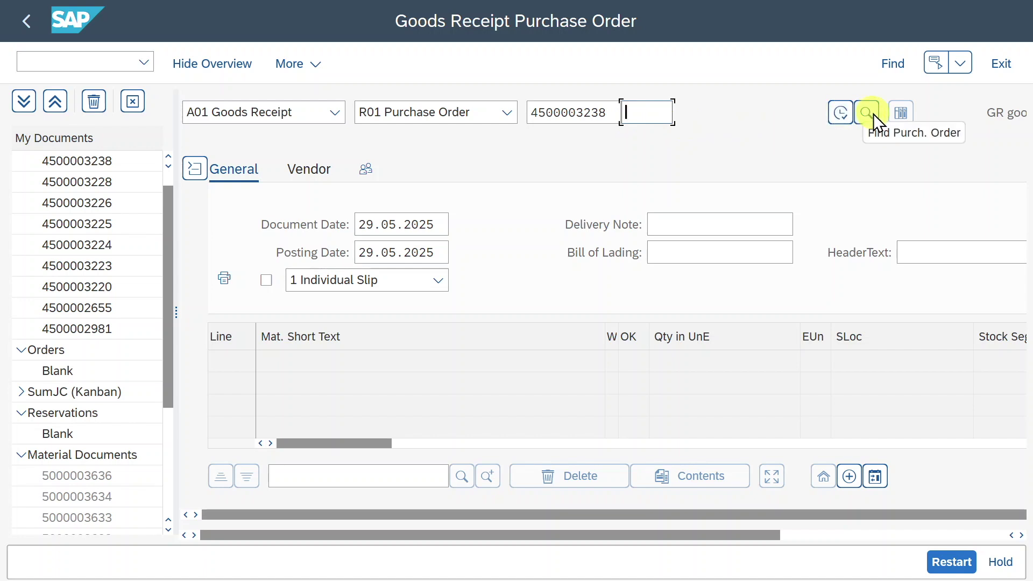
pyautogui.click(608, 109)
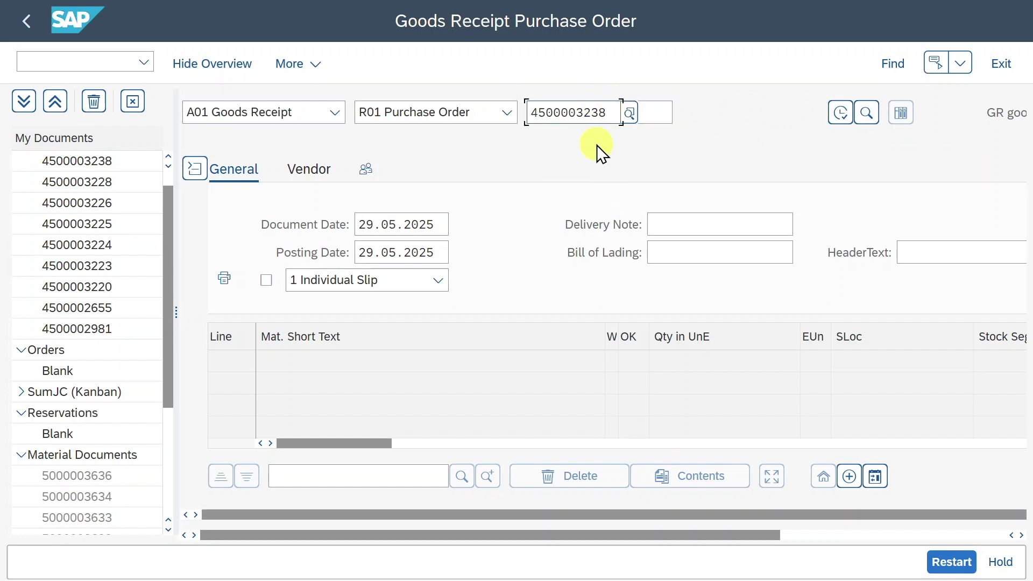
# Choose movement type 101, goods receipt for purchase order into warehouse/stores, from the list of movement types.
pyautogui.moveTo(599, 535); pyautogui.dragTo(830, 543)
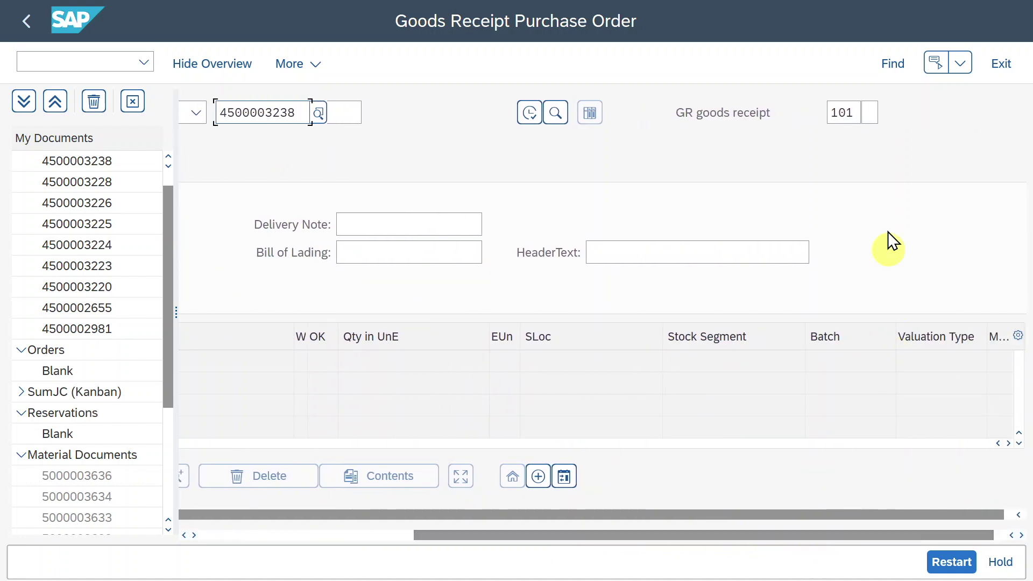
pyautogui.click(856, 108)
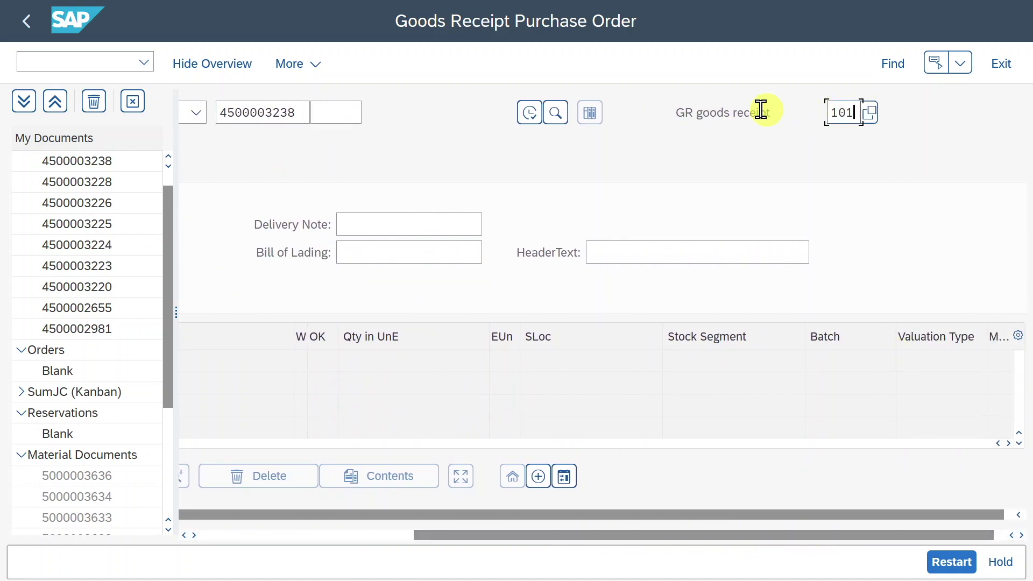
pyautogui.click(868, 113)
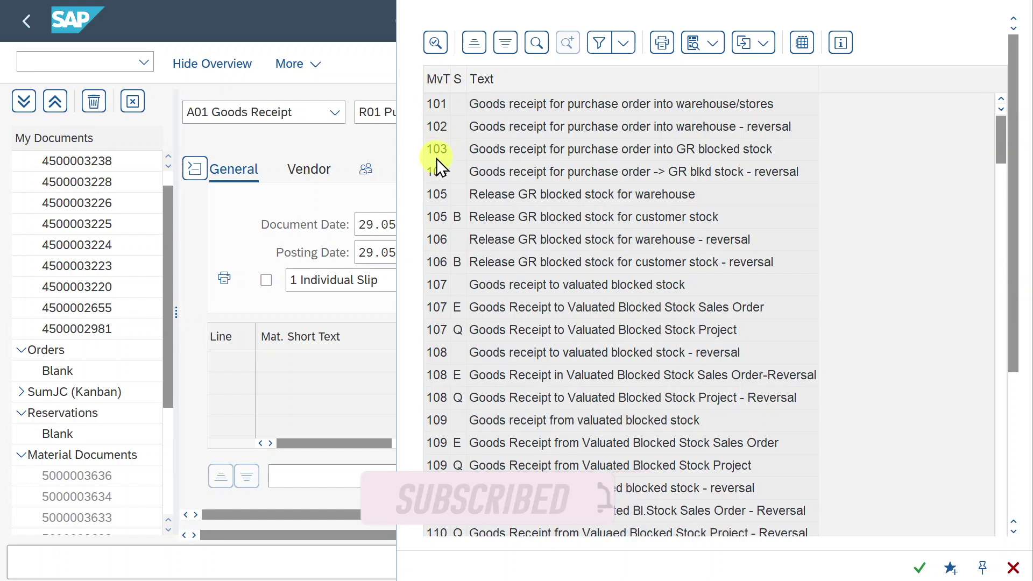
pyautogui.doubleClick(439, 107)
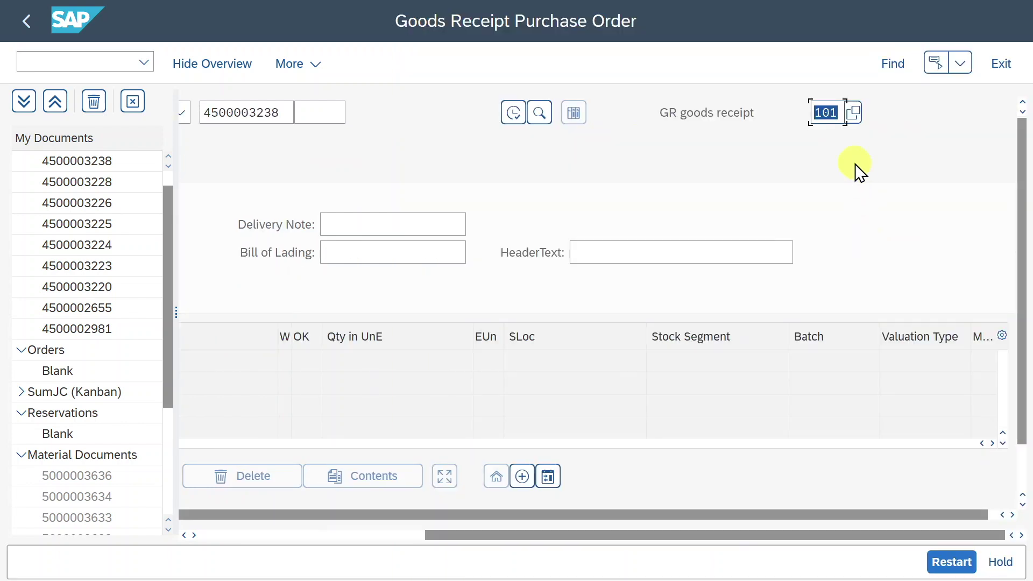
# Load the entered purchase order's header and items into the goods receipt.
pyautogui.moveTo(575, 537); pyautogui.dragTo(353, 531)
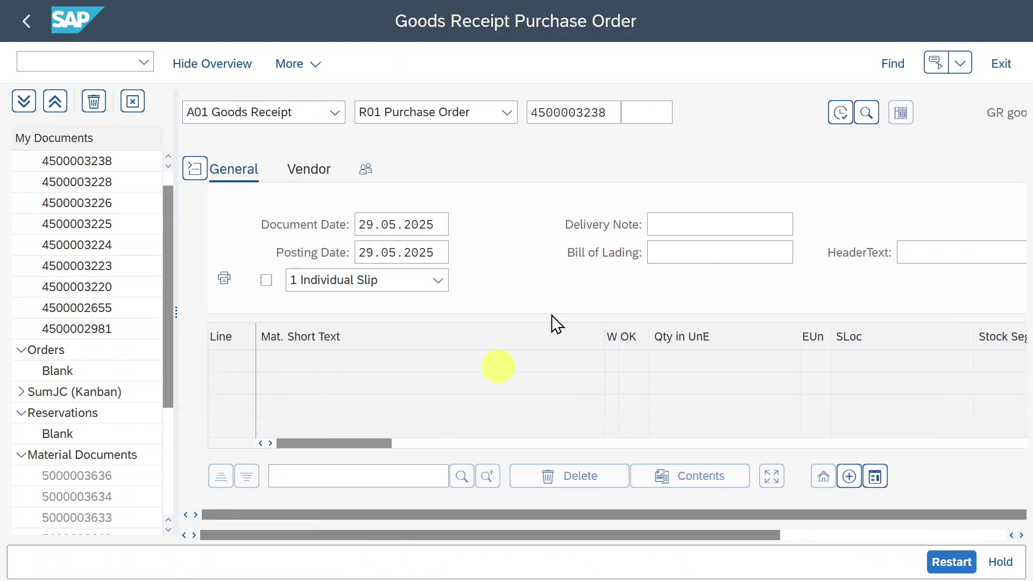
pyautogui.click(840, 113)
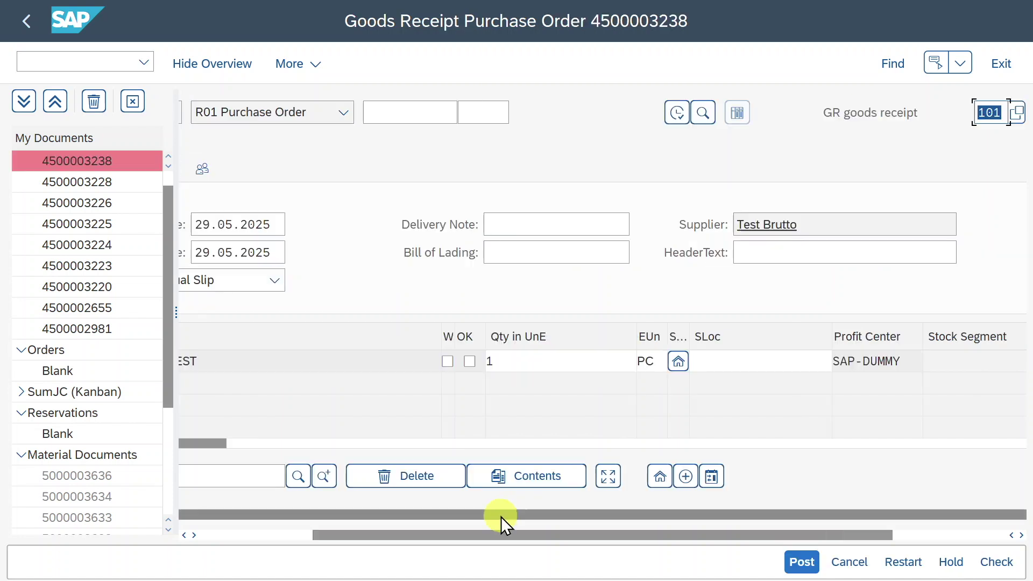
pyautogui.moveTo(489, 533); pyautogui.dragTo(323, 544)
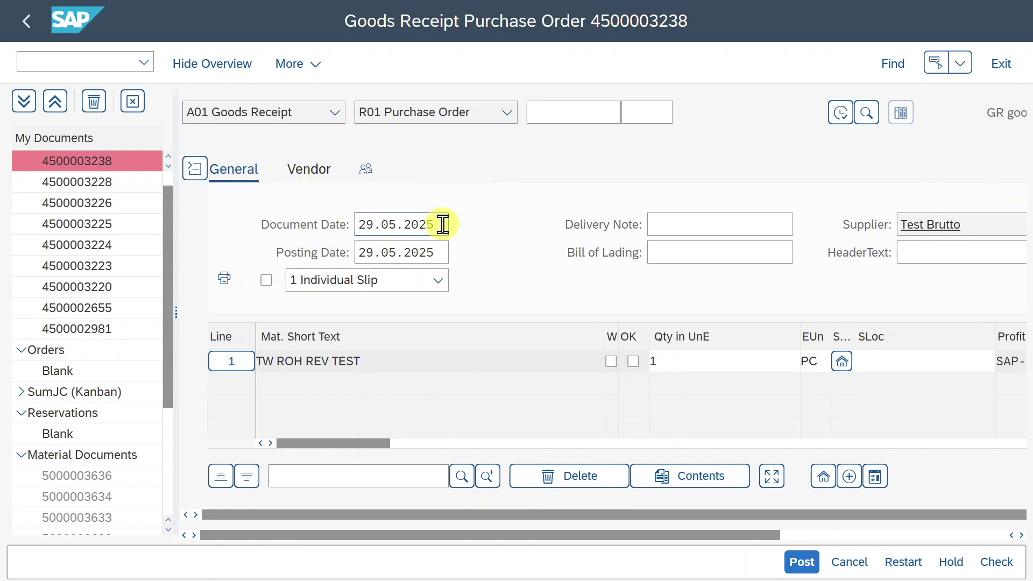
# Examine the document date and posting date in the goods receipt's general header data.
pyautogui.doubleClick(376, 224)
pyautogui.click(445, 222)
pyautogui.moveTo(440, 224); pyautogui.dragTo(385, 224)
pyautogui.click(440, 224)
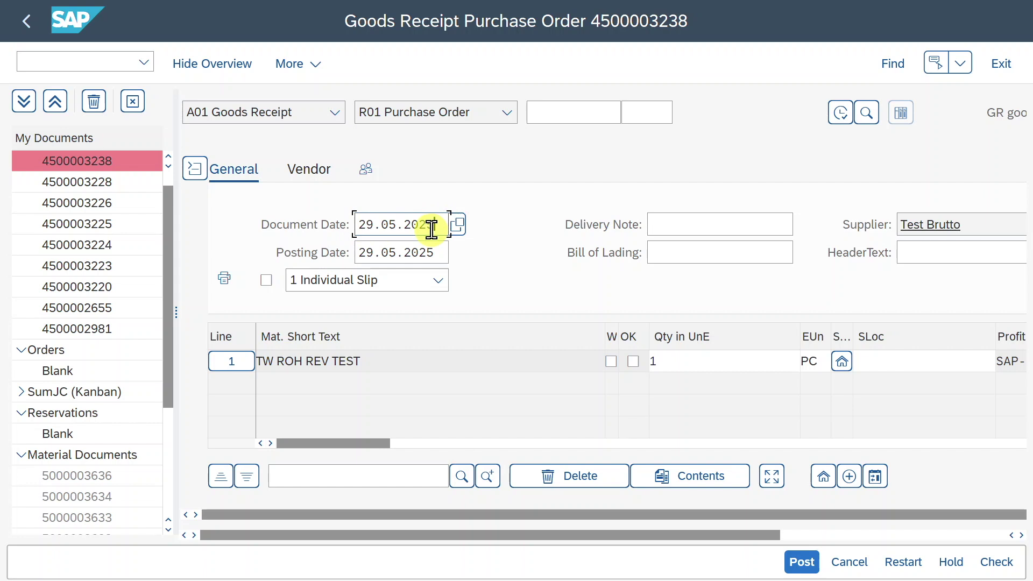
pyautogui.doubleClick(431, 225)
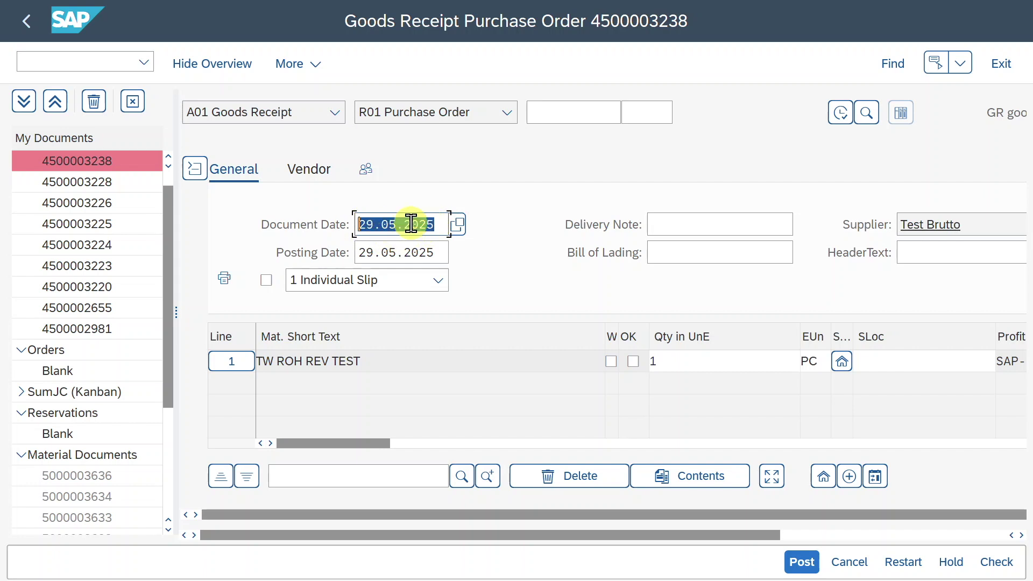
pyautogui.click(435, 254)
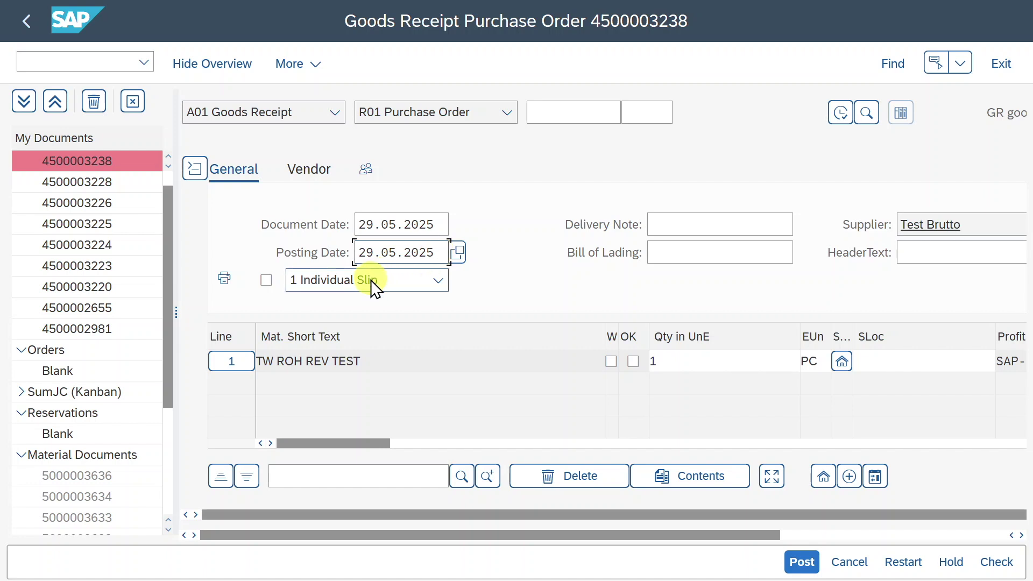
# Check the available slip print versions, keep Individual Slip, and enable printing of the goods receipt slip.
pyautogui.click(437, 279)
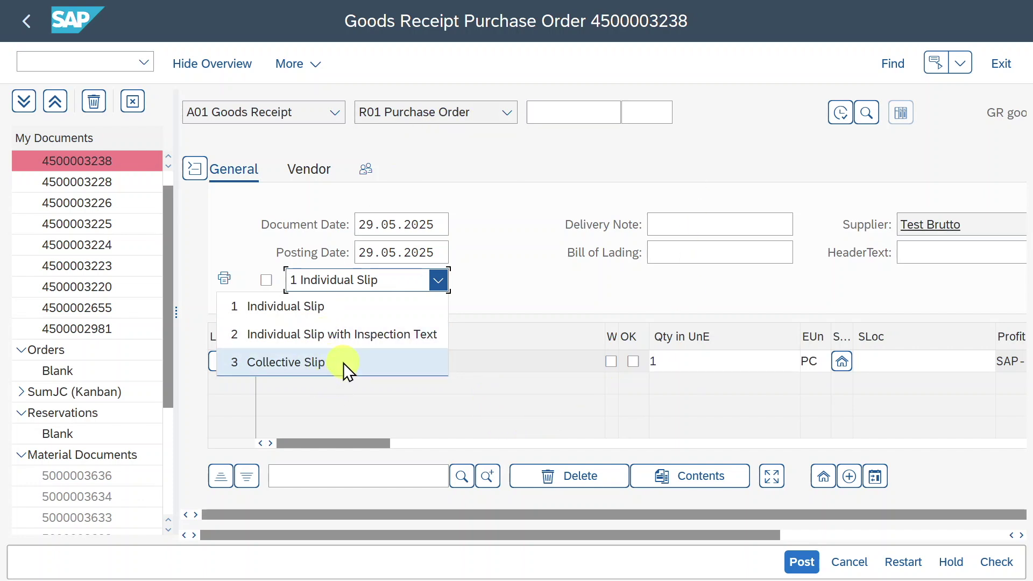
pyautogui.click(348, 299)
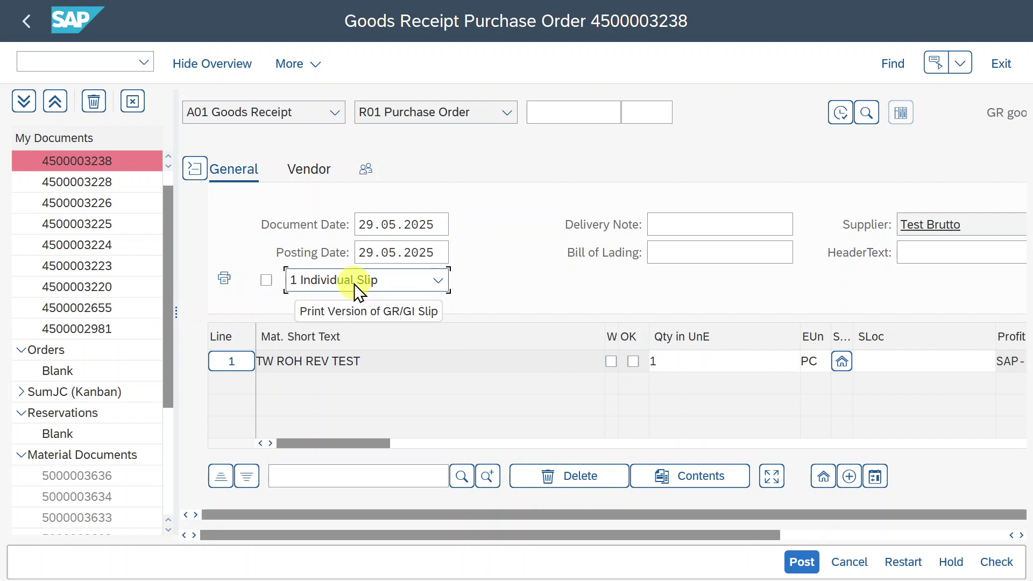
pyautogui.click(266, 279)
pyautogui.click(267, 280)
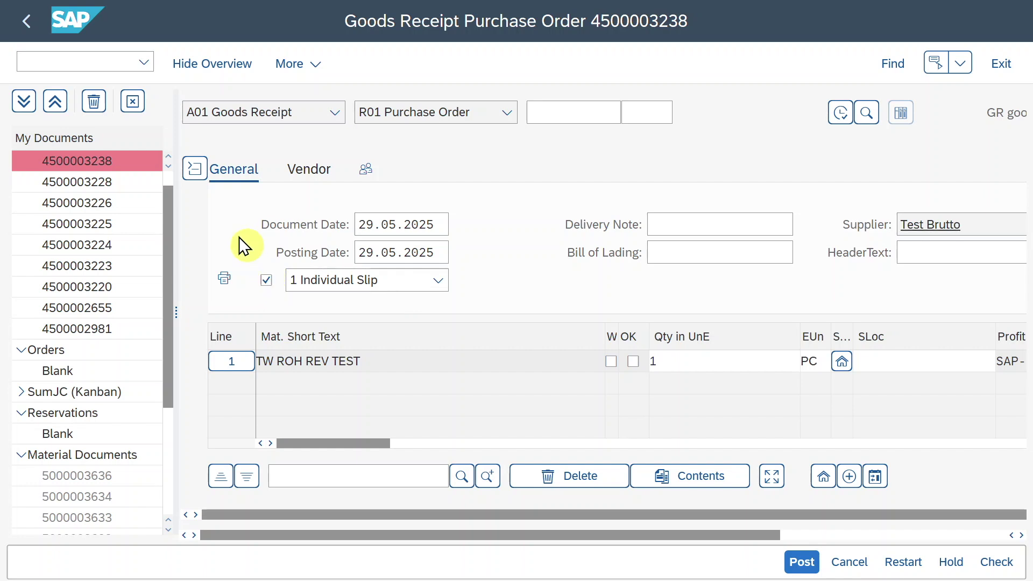
# Open transaction SU3 in a new session with /osu3 and show the end of the user's parameter list.
pyautogui.click(68, 56)
pyautogui.write('/o')
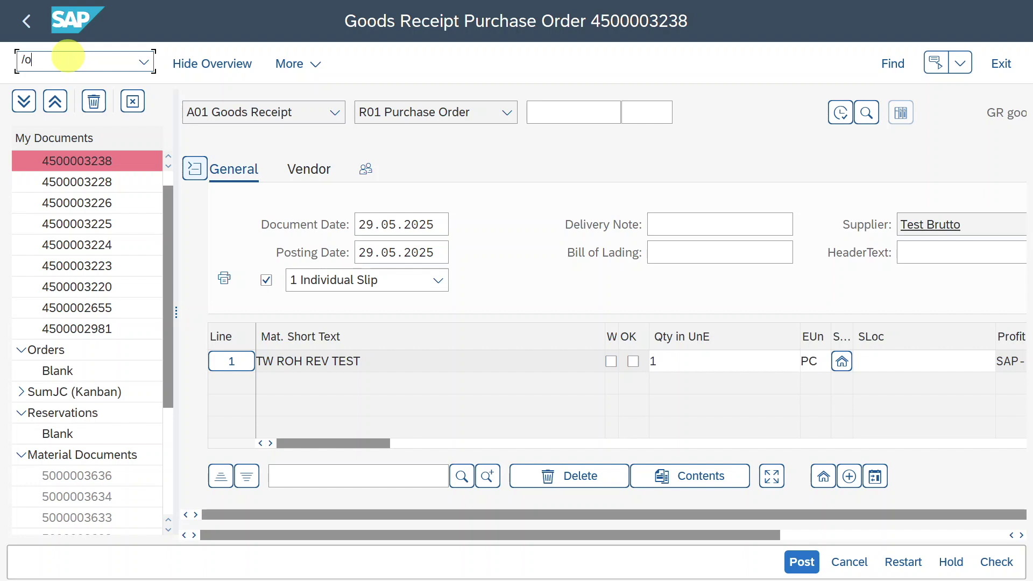
pyautogui.write('su3')
pyautogui.press('Return')
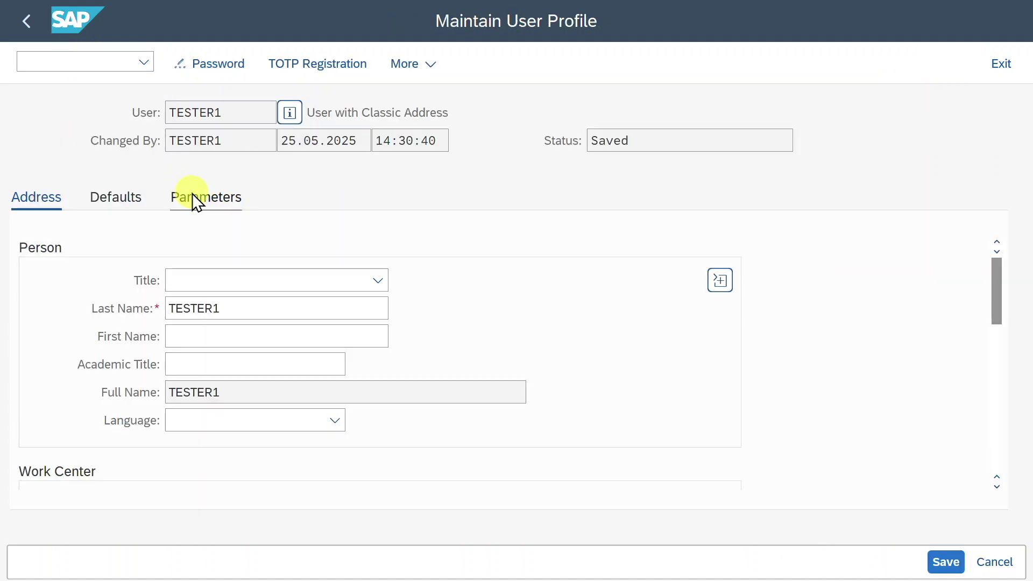
pyautogui.click(196, 202)
pyautogui.scroll(-15, 186, 353)
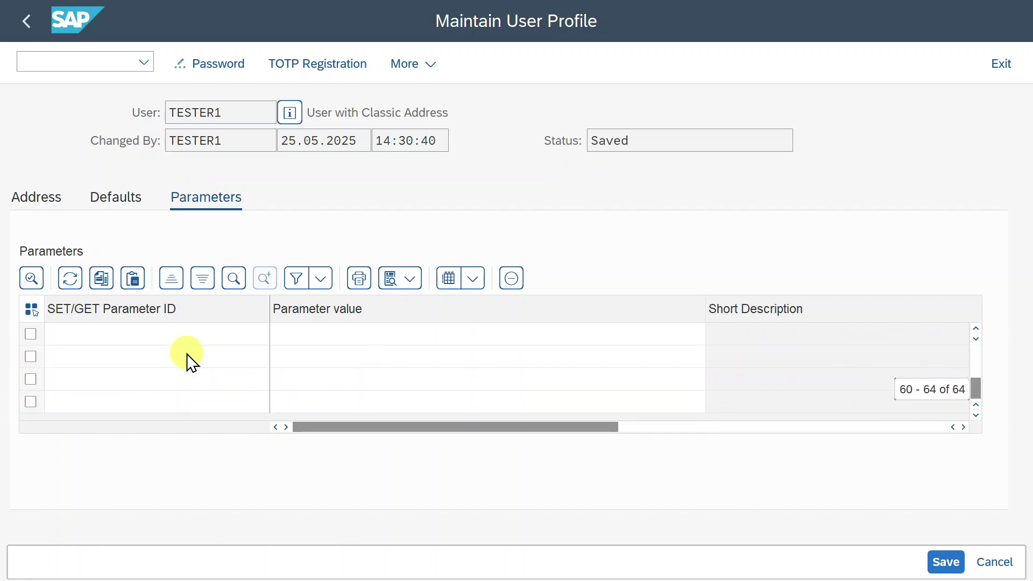
# Add the parameter ID NDR with the value X to the user profile.
pyautogui.click(186, 353)
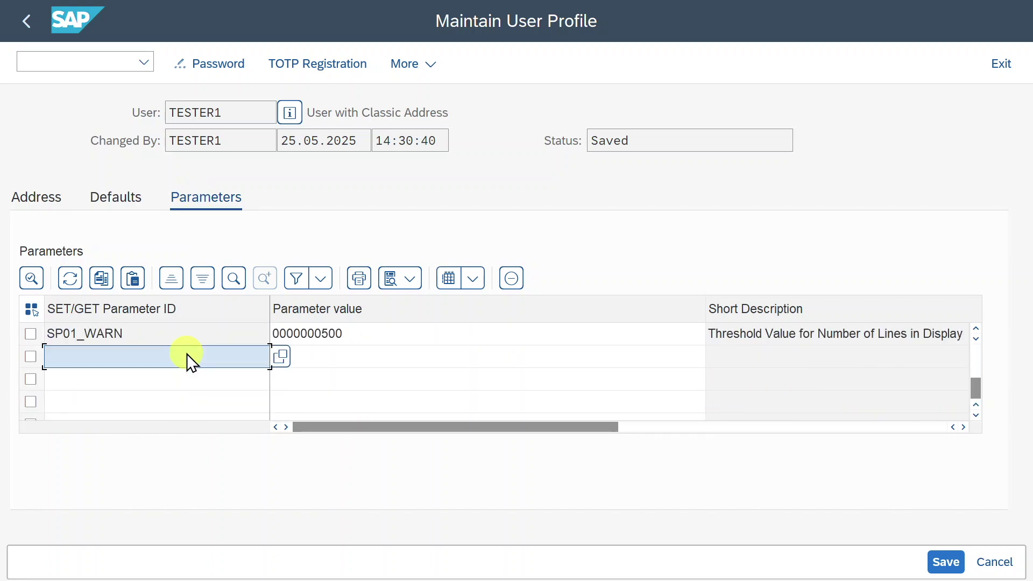
pyautogui.write('NDR')
pyautogui.press('Tab')
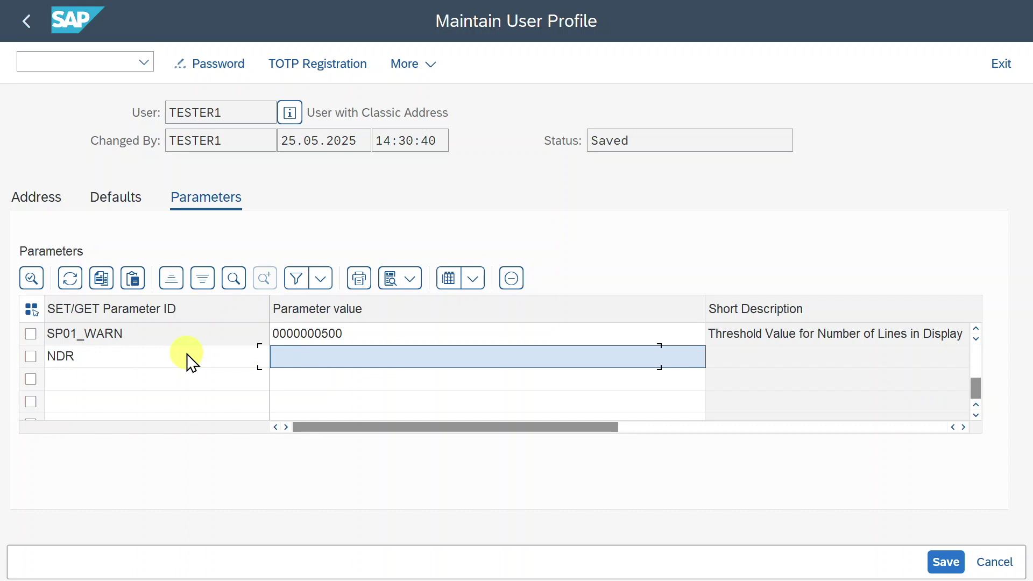
pyautogui.write('X')
pyautogui.press('Return')
pyautogui.moveTo(470, 430); pyautogui.dragTo(375, 431)
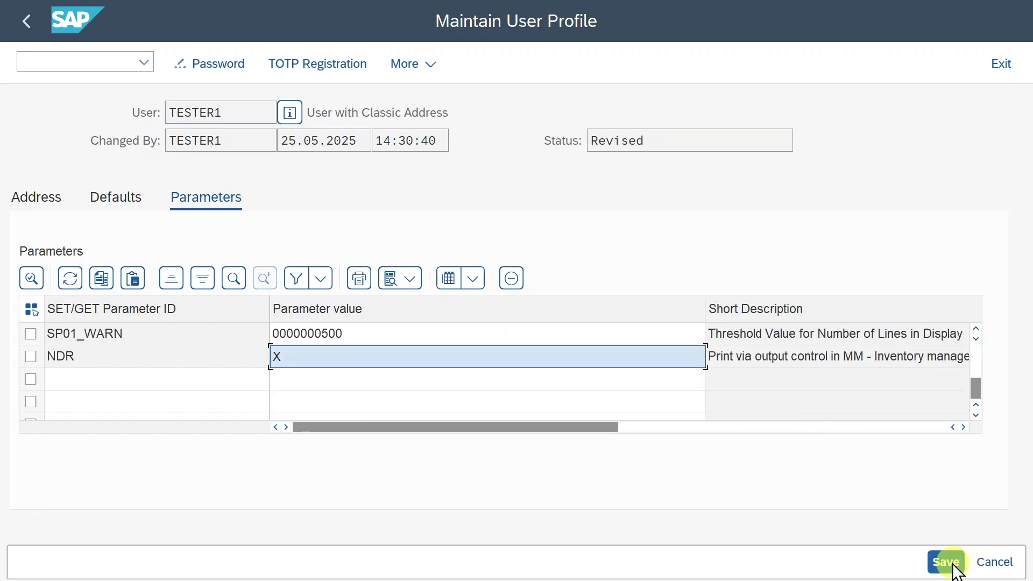
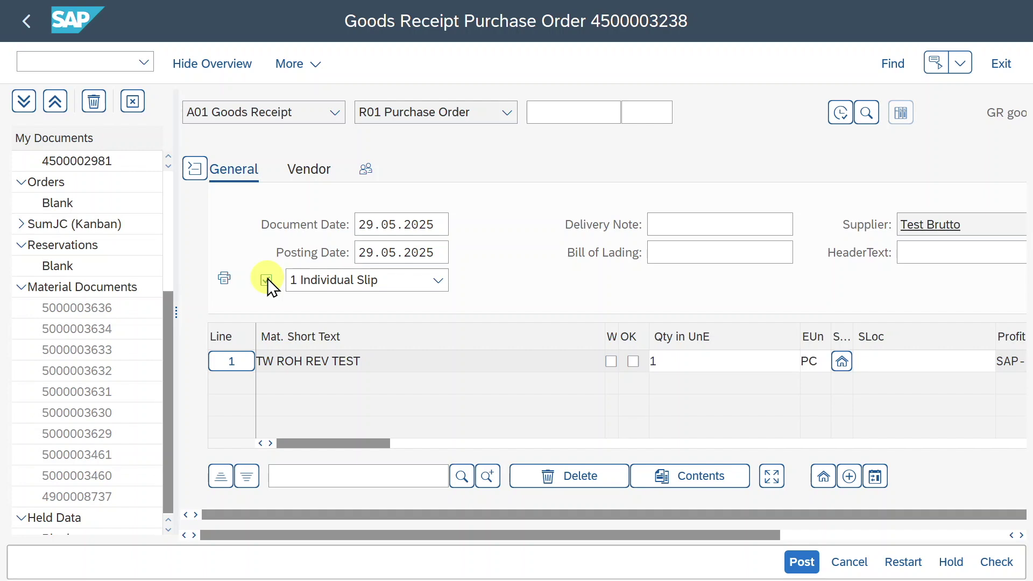
# Examine the delivery note, bill of lading and header text fields in the goods receipt header.
pyautogui.moveTo(387, 514); pyautogui.dragTo(395, 512)
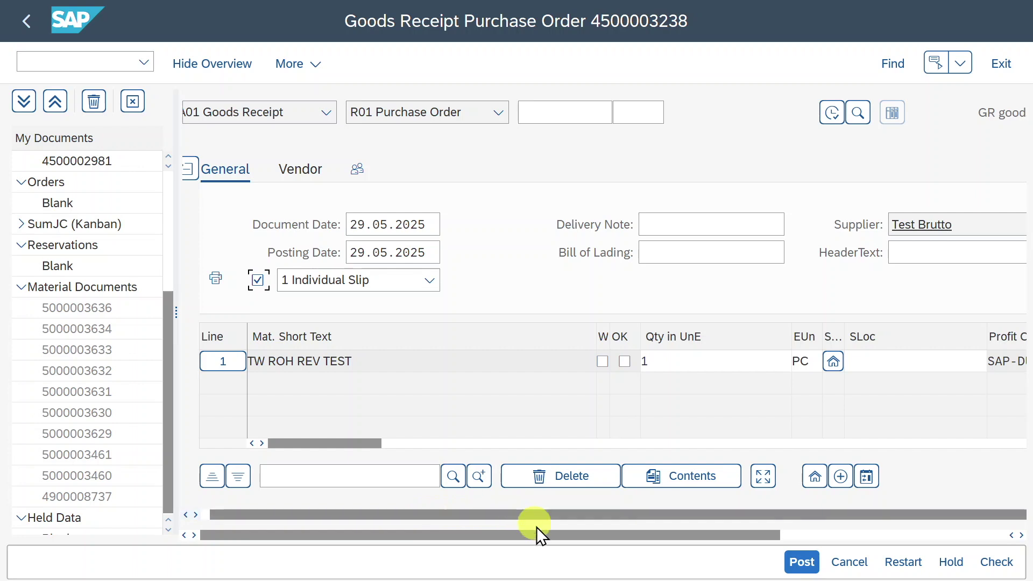
pyautogui.moveTo(545, 540); pyautogui.dragTo(696, 540)
pyautogui.click(486, 225)
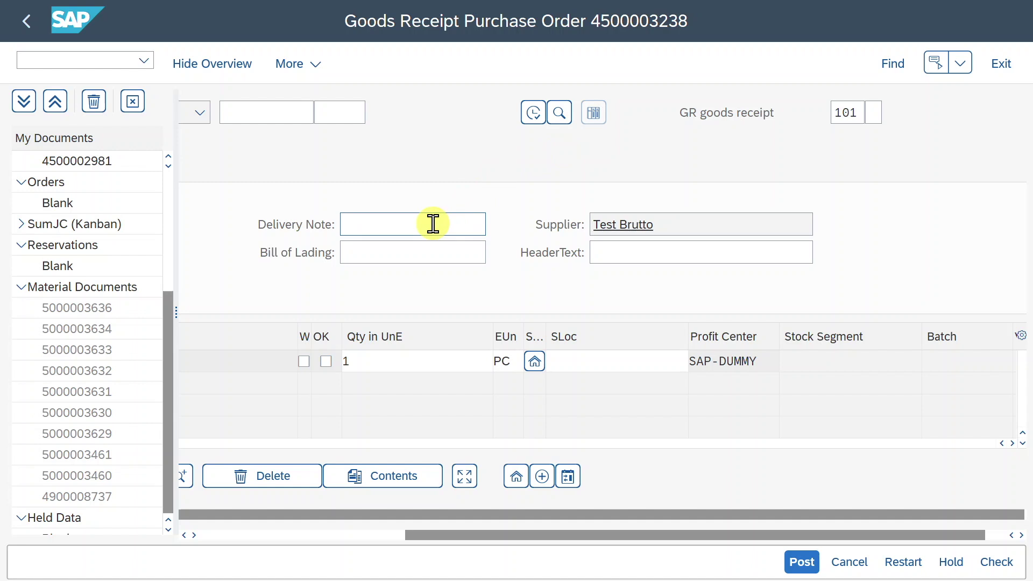
pyautogui.click(415, 248)
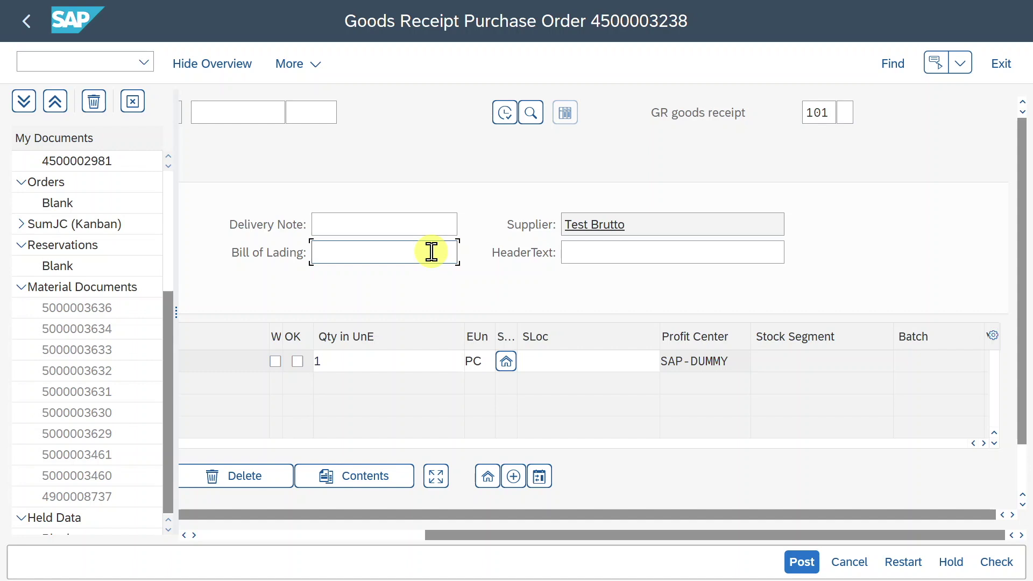
pyautogui.click(605, 250)
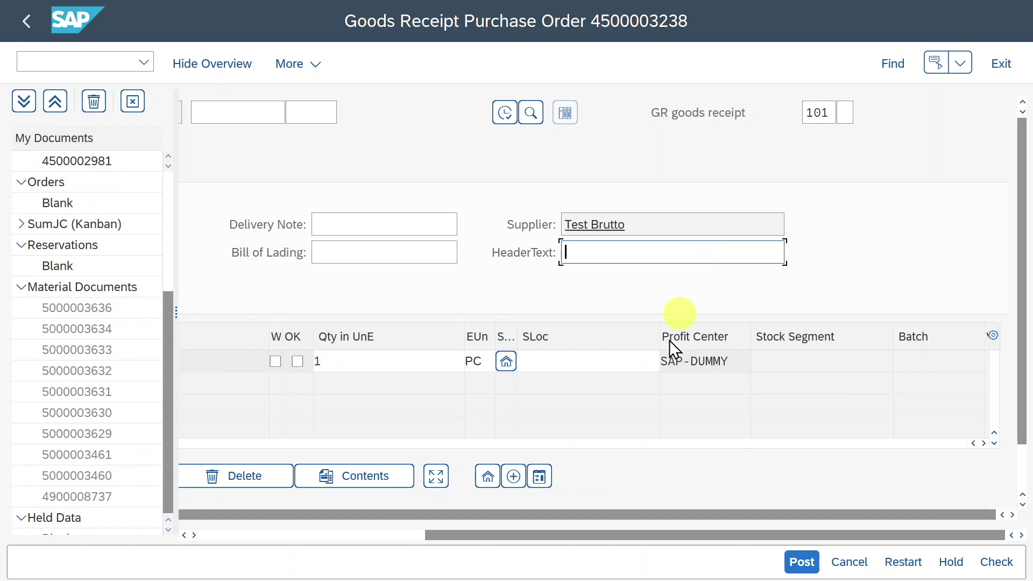
pyautogui.moveTo(589, 533); pyautogui.dragTo(322, 532)
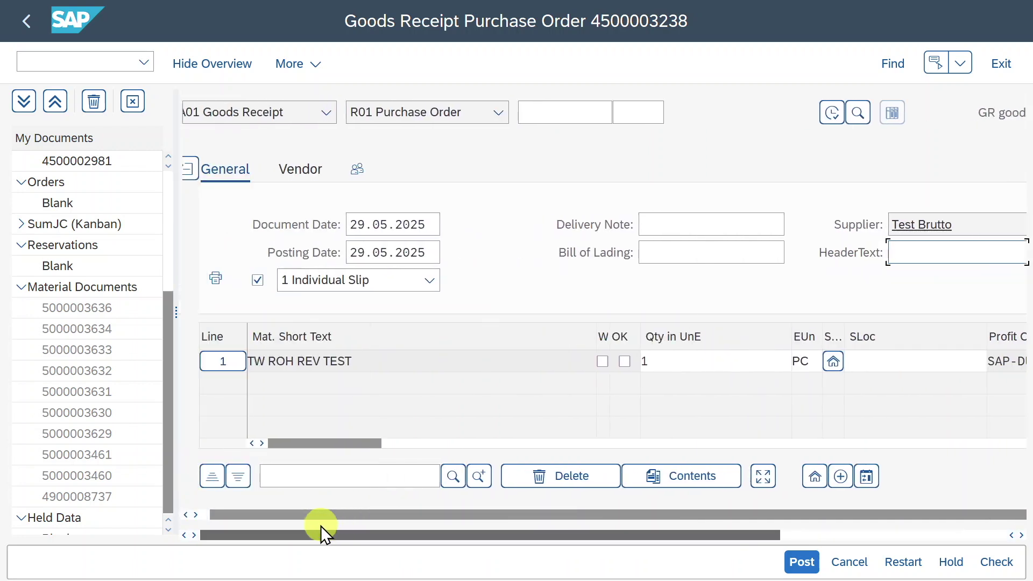
# Widen the item table's Warranty and OK columns to read their headings and examine the neighbouring columns.
pyautogui.click(222, 363)
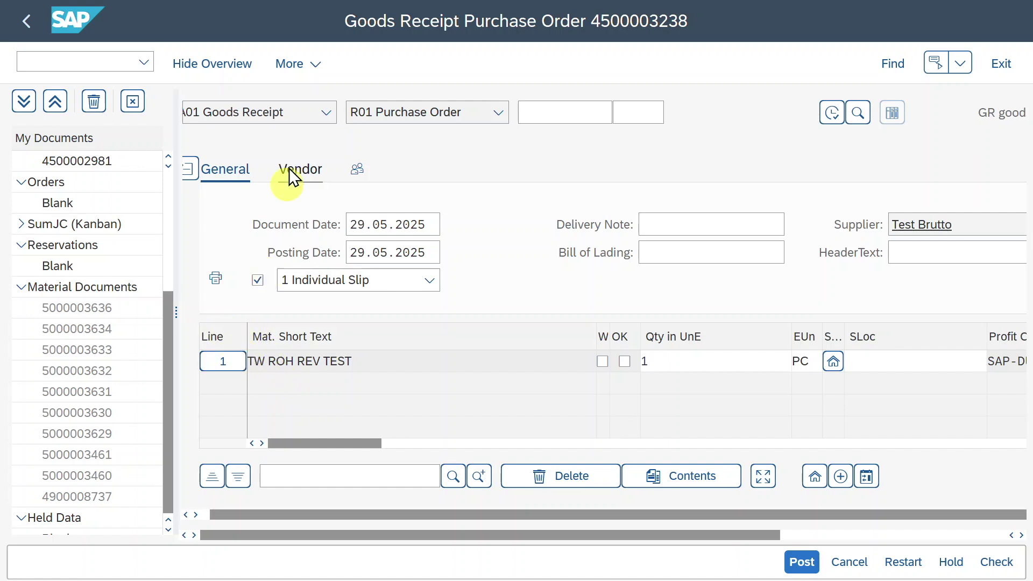
pyautogui.moveTo(609, 333); pyautogui.dragTo(805, 334)
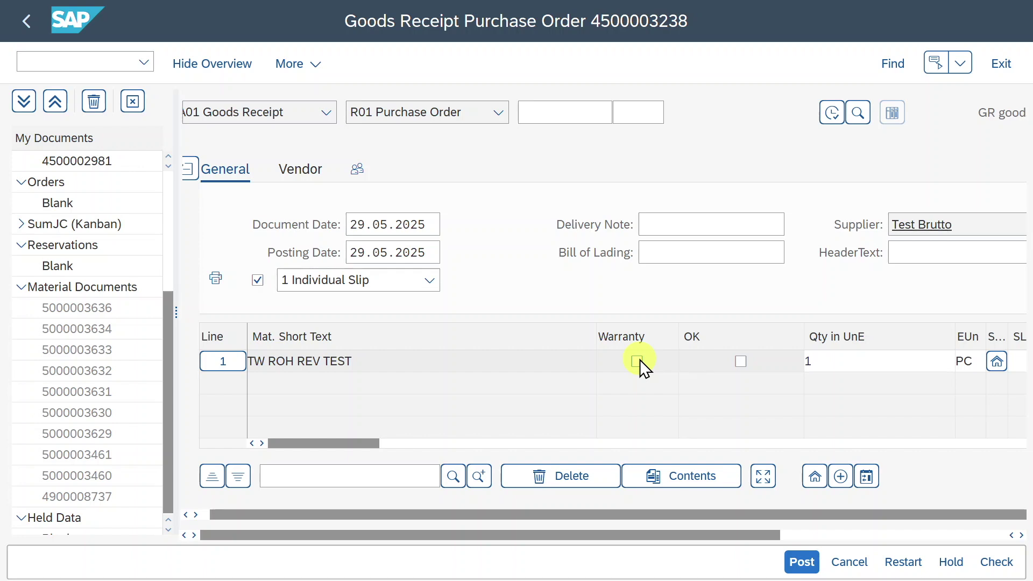
pyautogui.moveTo(366, 440); pyautogui.dragTo(378, 442)
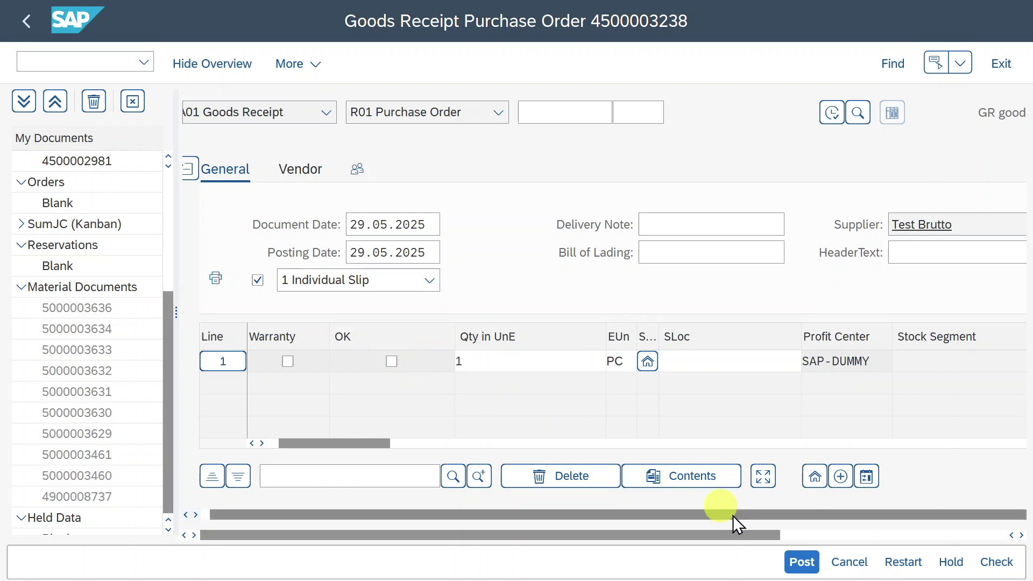
# Enter the copied number of another purchase order as the reference document and load its items.
pyautogui.click(546, 113)
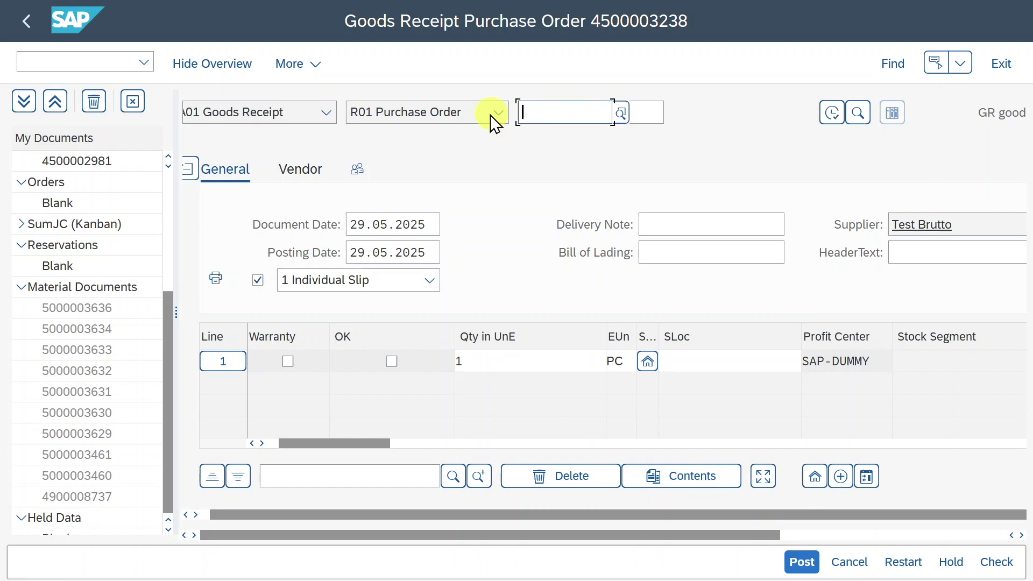
pyautogui.hotkey('ctrl', 'v')
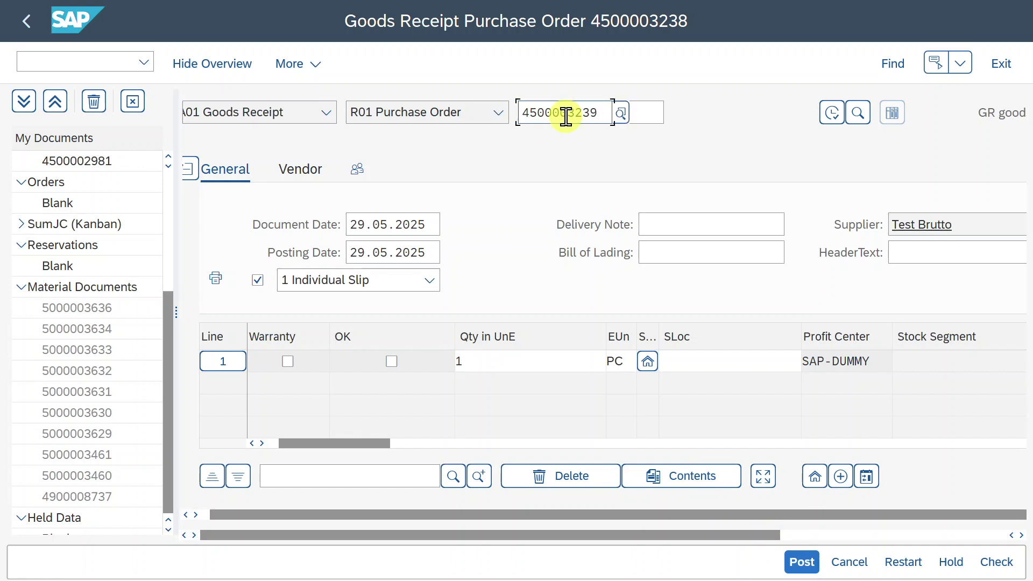
pyautogui.press('Return')
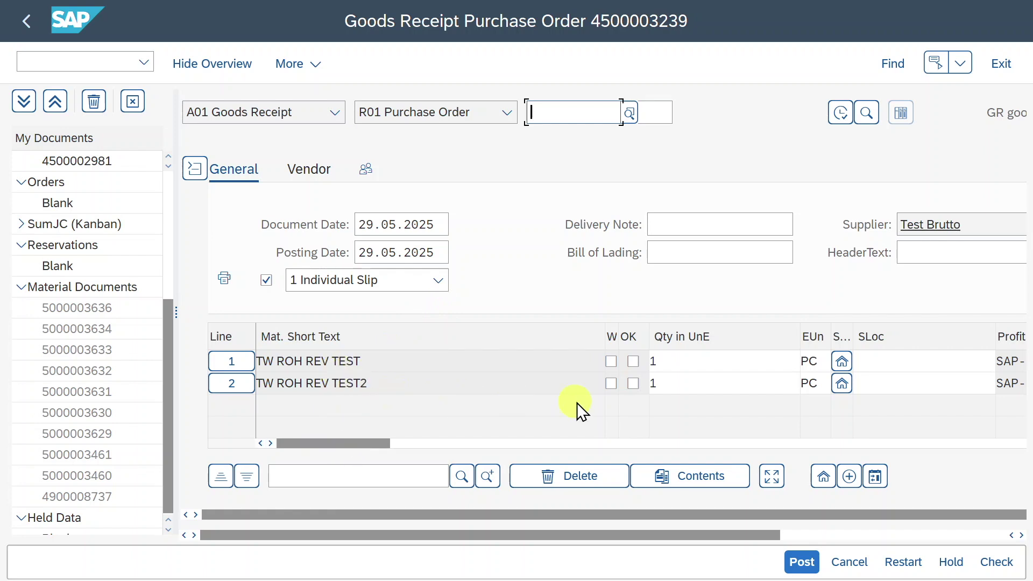
# Mark item 1 as OK and set its quantity in unit of entry to 2.
pyautogui.click(633, 361)
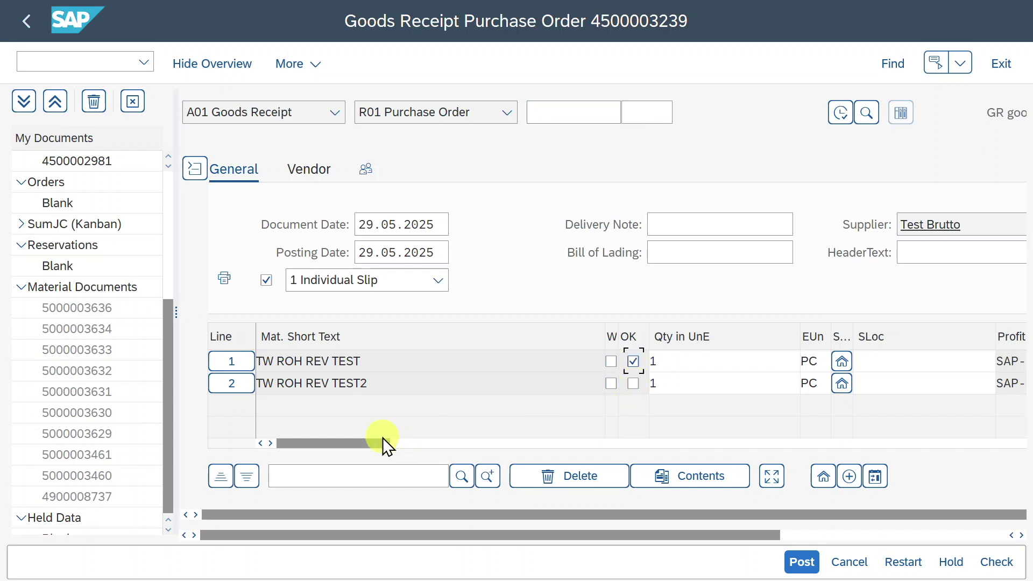
pyautogui.moveTo(373, 441); pyautogui.dragTo(390, 443)
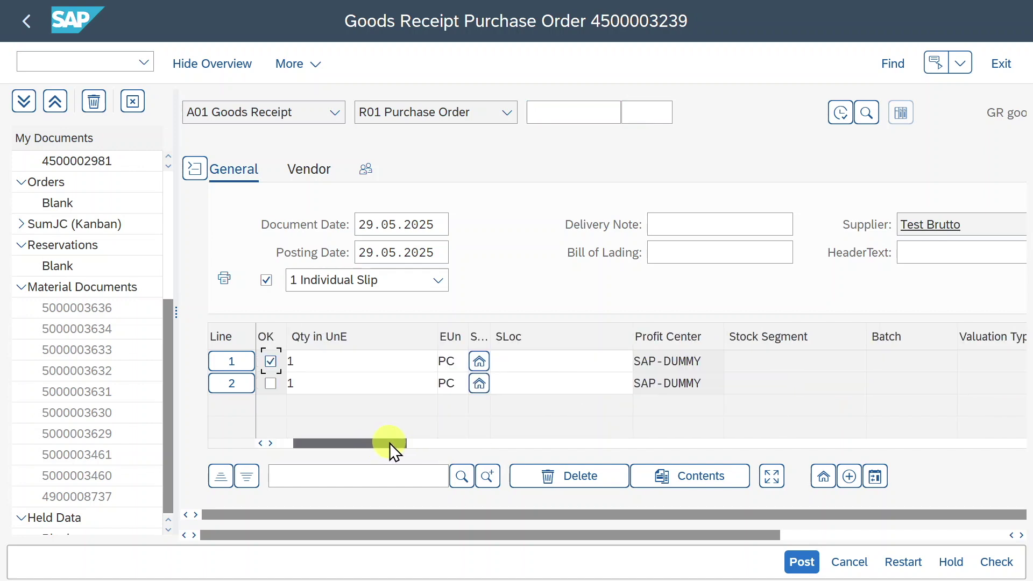
pyautogui.click(348, 358)
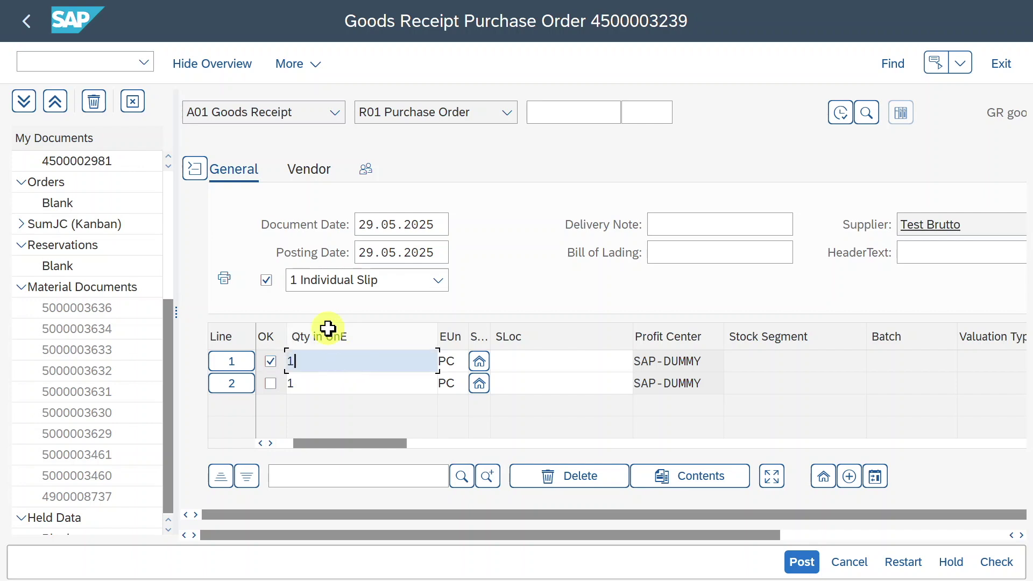
pyautogui.doubleClick(307, 368)
pyautogui.write('2')
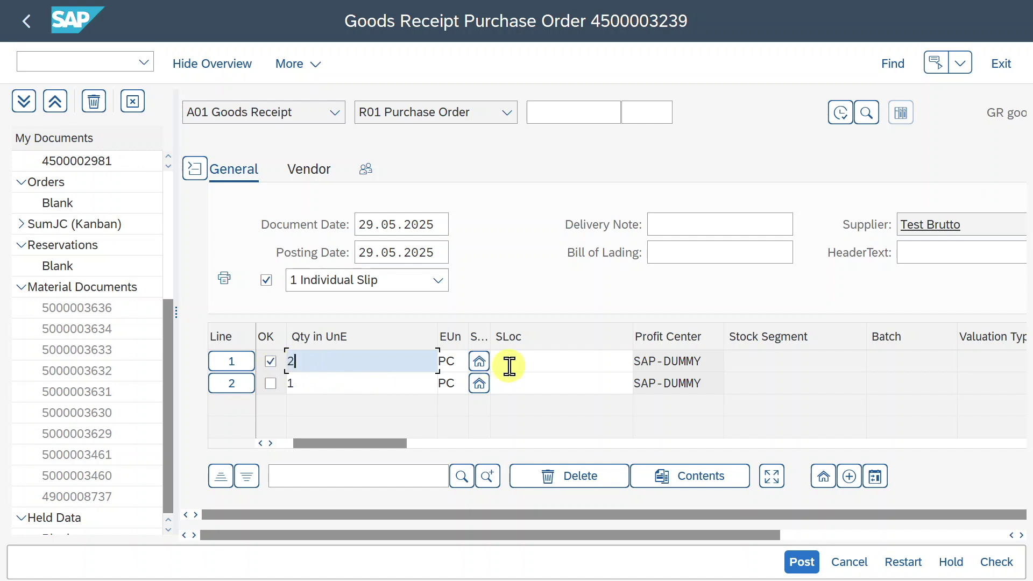
pyautogui.click(530, 362)
pyautogui.click(401, 365)
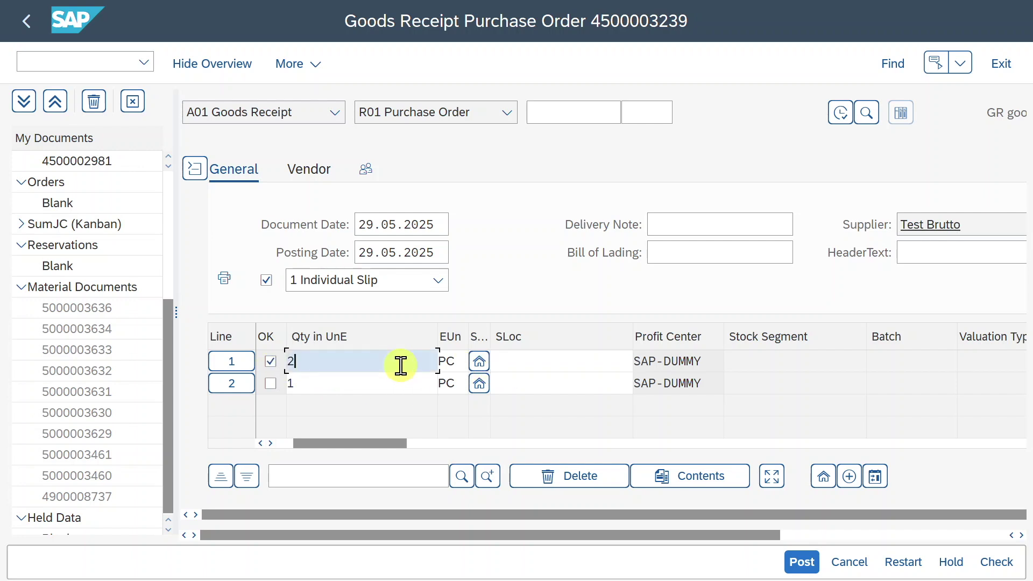
# Check item 1's unit of entry and widen the stock determination column to examine its function.
pyautogui.click(457, 359)
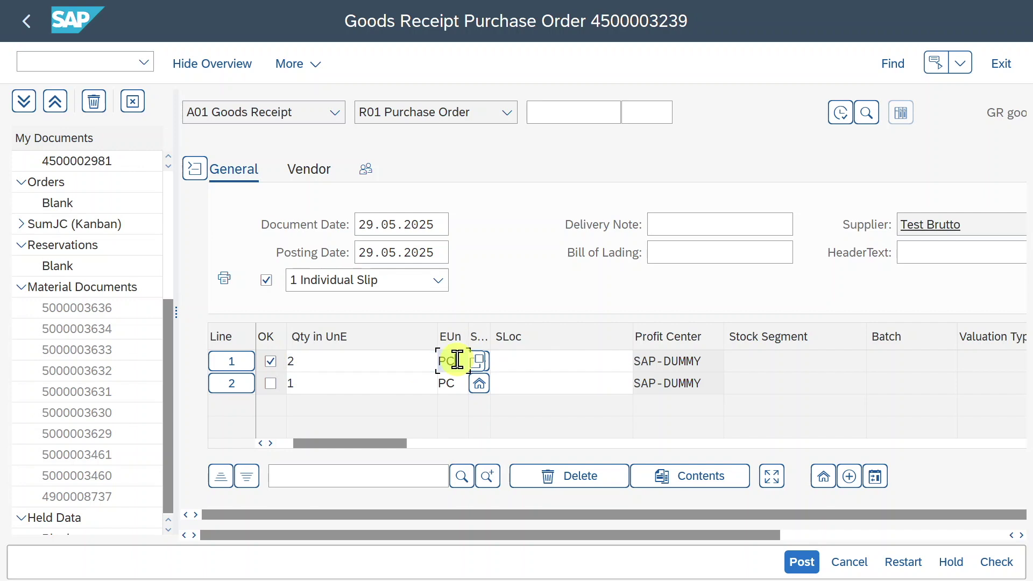
pyautogui.moveTo(489, 336); pyautogui.dragTo(576, 337)
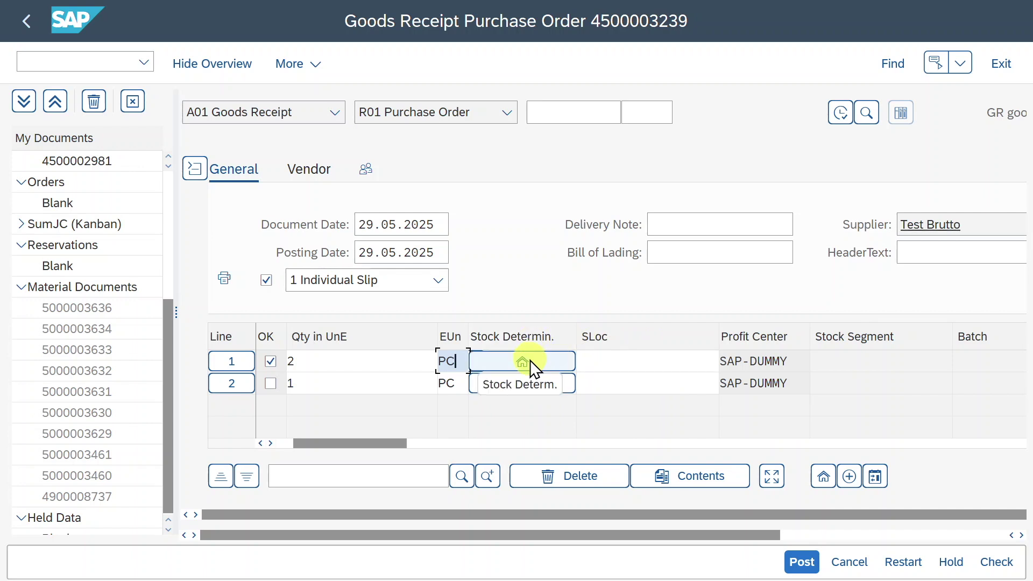
pyautogui.click(526, 360)
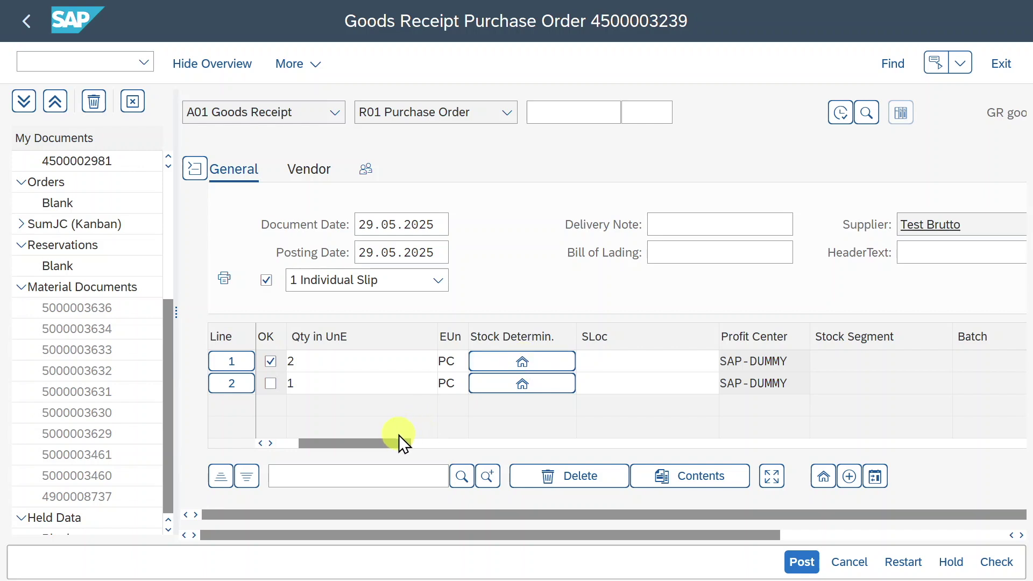
# Set item 1's storage location to 0001 and check its profit center.
pyautogui.moveTo(397, 438); pyautogui.dragTo(429, 444)
pyautogui.click(484, 367)
pyautogui.write('0001')
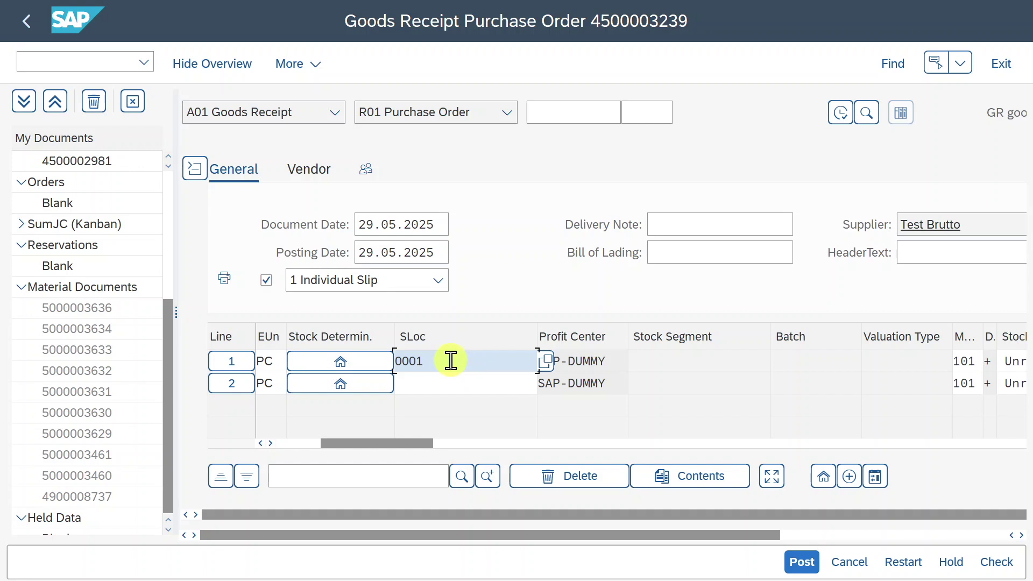
pyautogui.press('Tab')
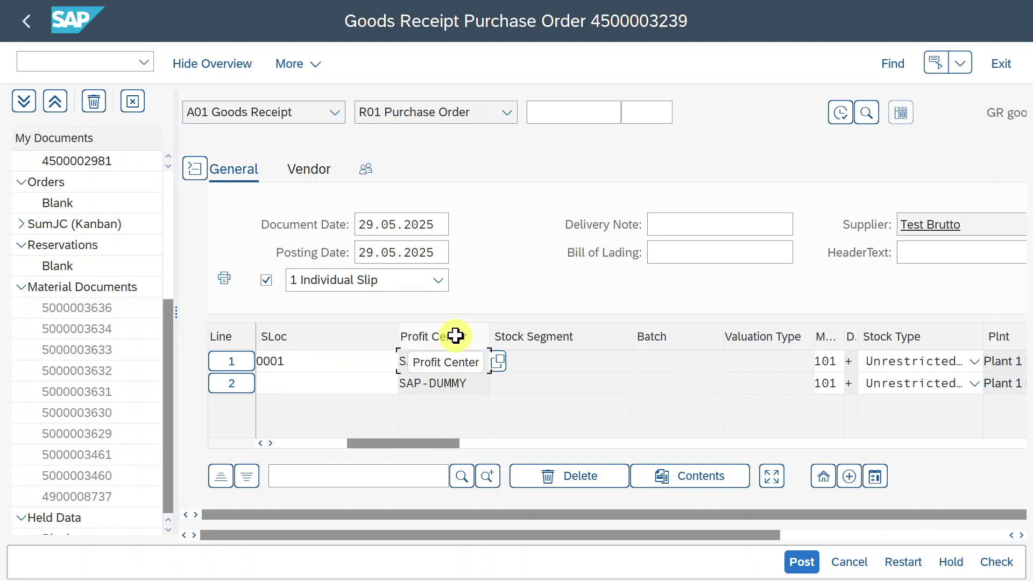
pyautogui.moveTo(467, 362); pyautogui.dragTo(399, 360)
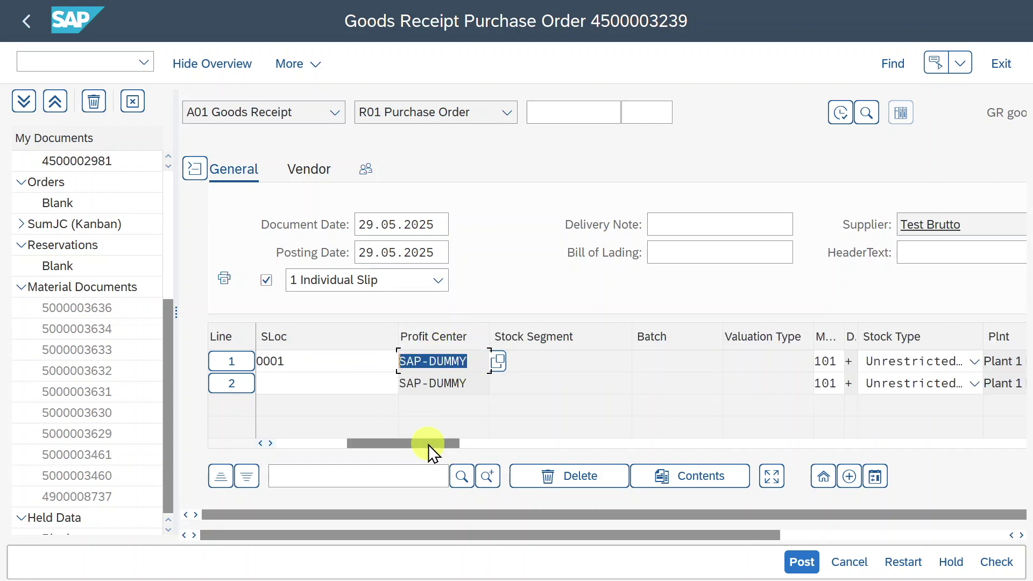
# Examine item 1's movement type and the available stock types, including Quality Inspection and Blocked.
pyautogui.moveTo(428, 445); pyautogui.dragTo(456, 332)
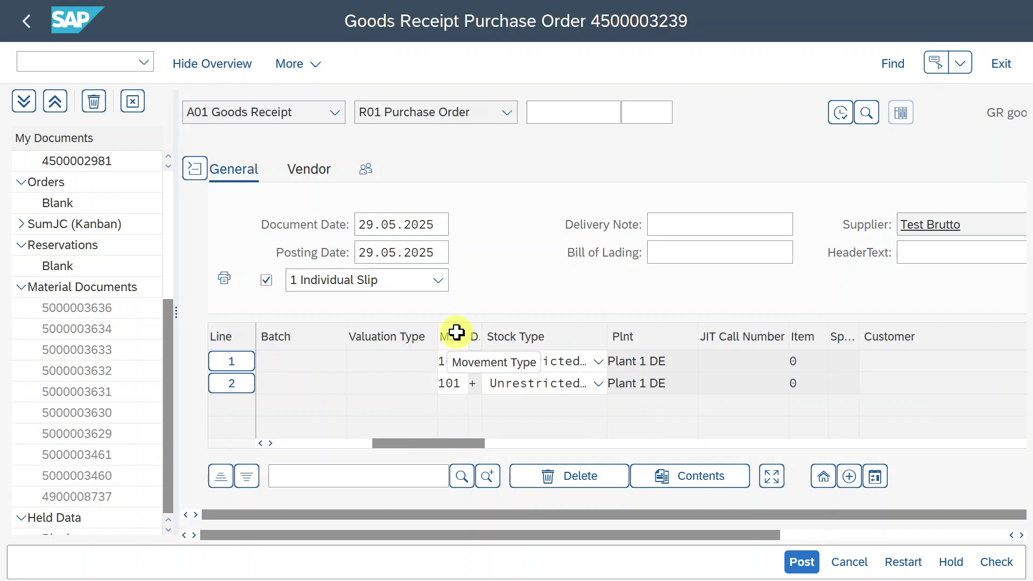
pyautogui.click(583, 362)
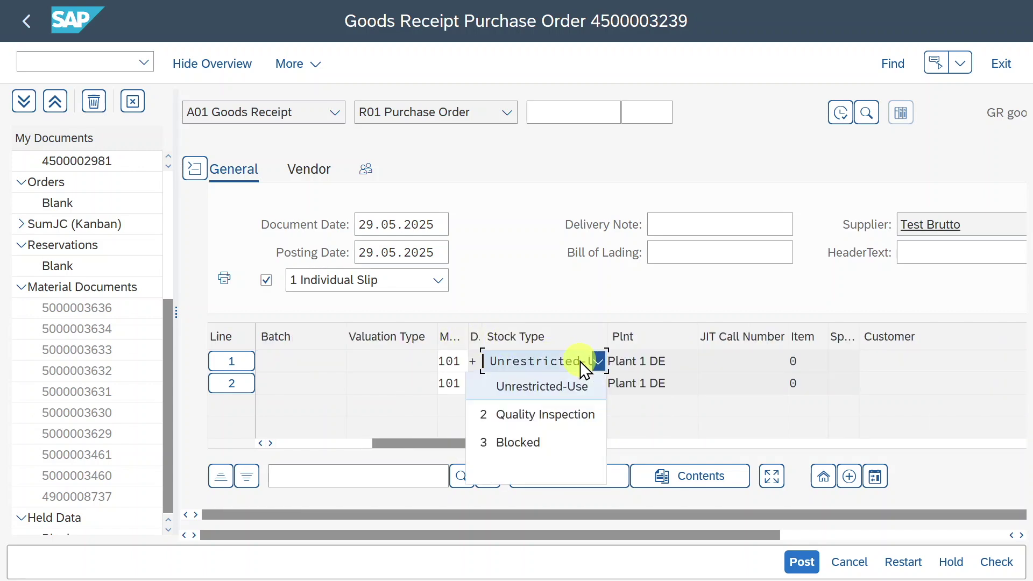
pyautogui.click(574, 358)
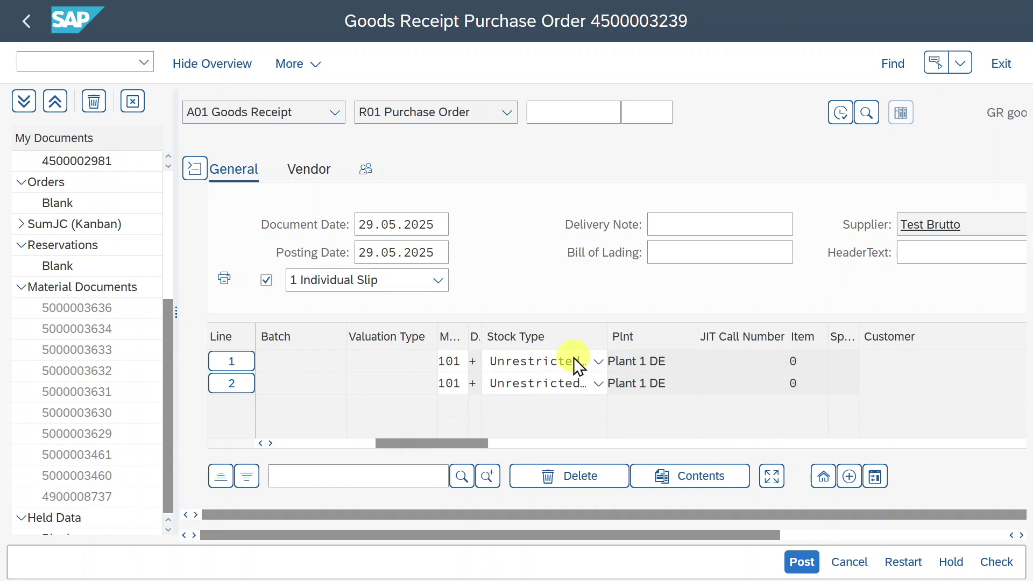
pyautogui.click(571, 361)
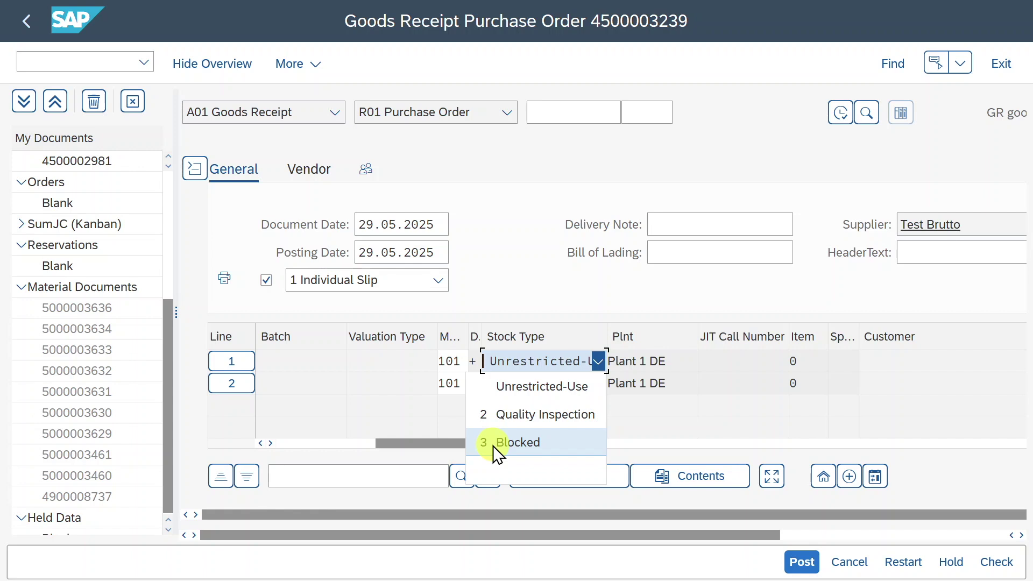
# Examine the sales order and WBS columns and item 1's options for the delivery completed indicator.
pyautogui.moveTo(439, 442); pyautogui.dragTo(592, 448)
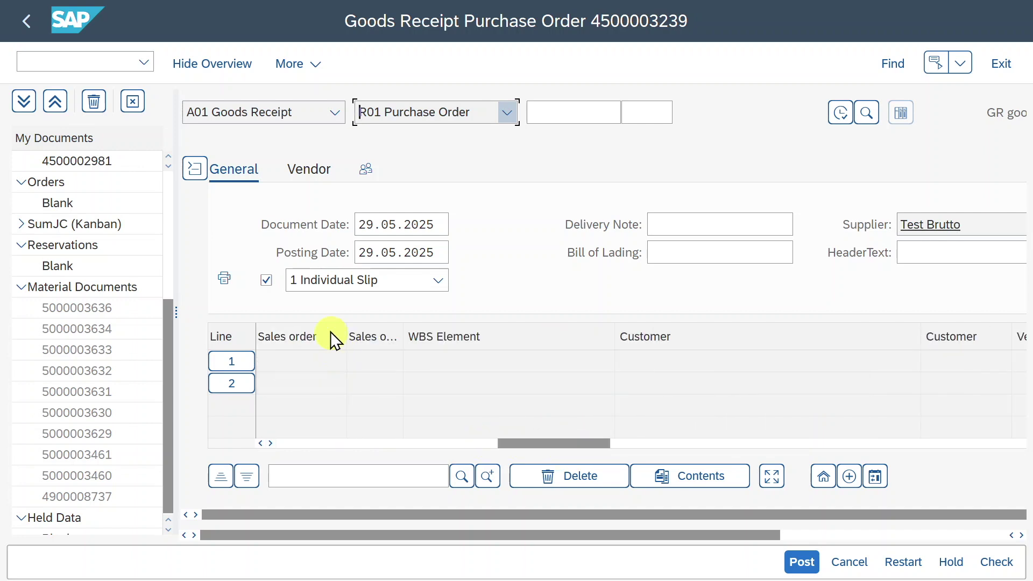
pyautogui.moveTo(596, 444); pyautogui.dragTo(633, 444)
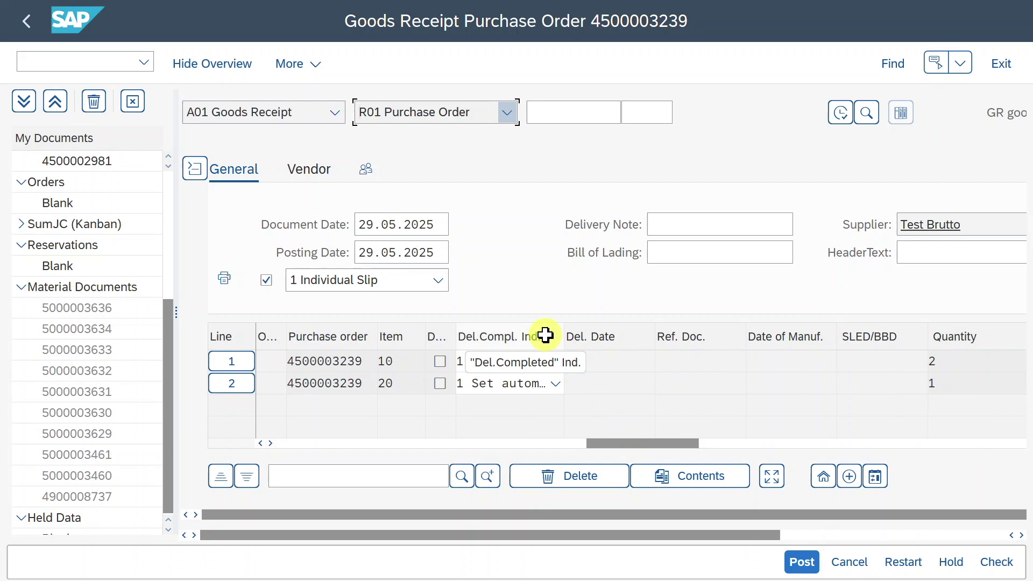
pyautogui.click(555, 362)
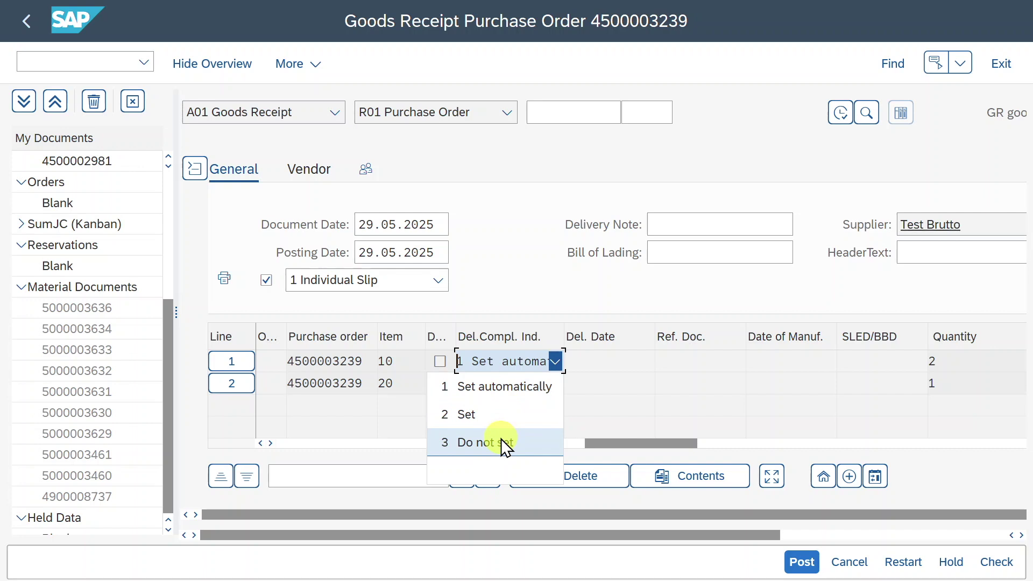
pyautogui.click(630, 447)
# Check item 1's delivery note quantity and text fields, and set its unloading point to ramp 10.
pyautogui.moveTo(628, 442); pyautogui.dragTo(690, 452)
pyautogui.click(555, 360)
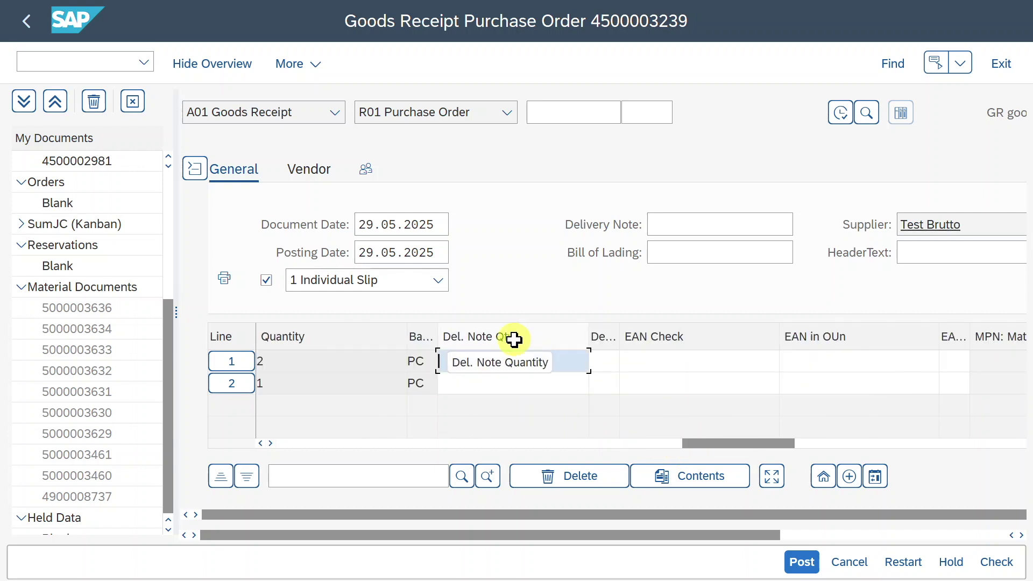
pyautogui.press('Tab')
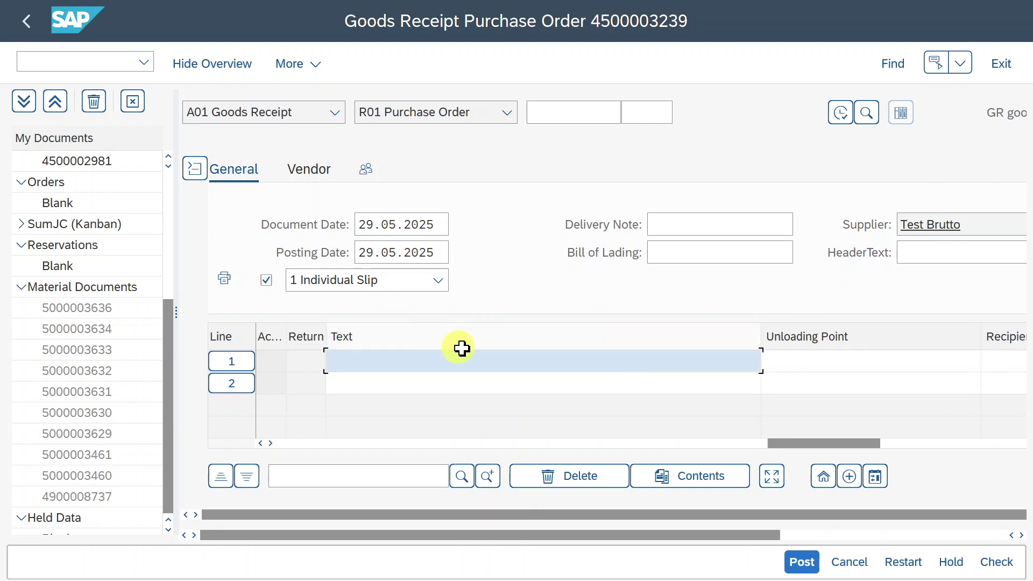
pyautogui.press('Tab')
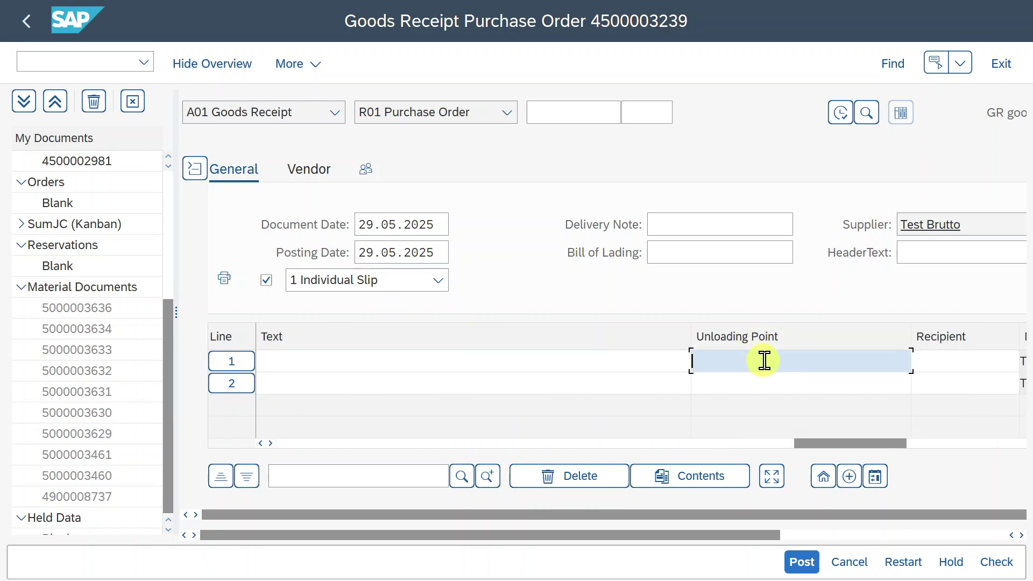
pyautogui.write('ramp ')
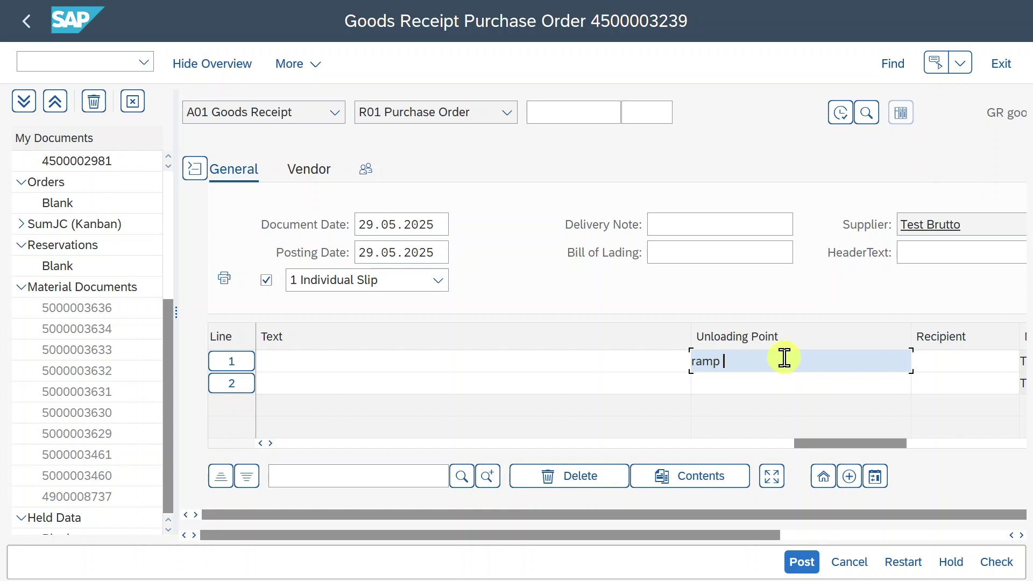
pyautogui.write('10')
# Check item 1's recipient field and examine the remaining item columns from material to number of containers.
pyautogui.click(526, 360)
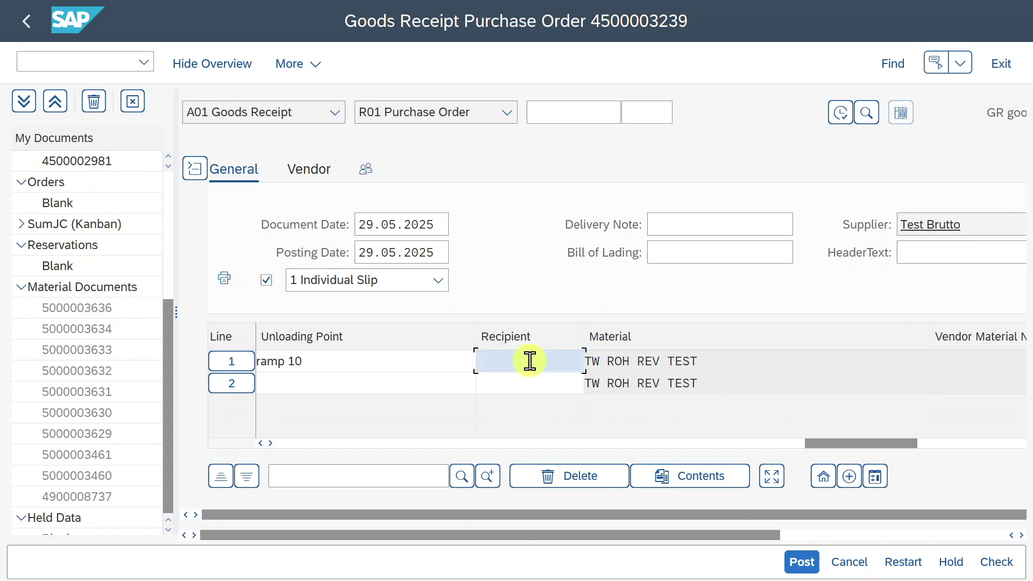
pyautogui.moveTo(823, 446)
pyautogui.mouseDown()
pyautogui.moveTo(846, 447)
pyautogui.moveTo(838, 448)
pyautogui.mouseUp()
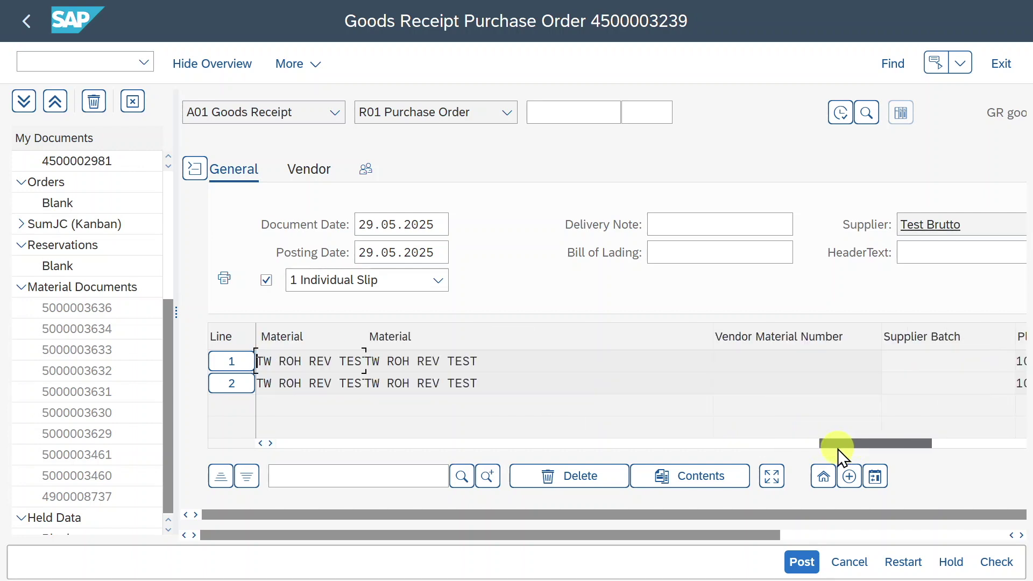
pyautogui.hscroll(3, 871, 371)
pyautogui.click(874, 360)
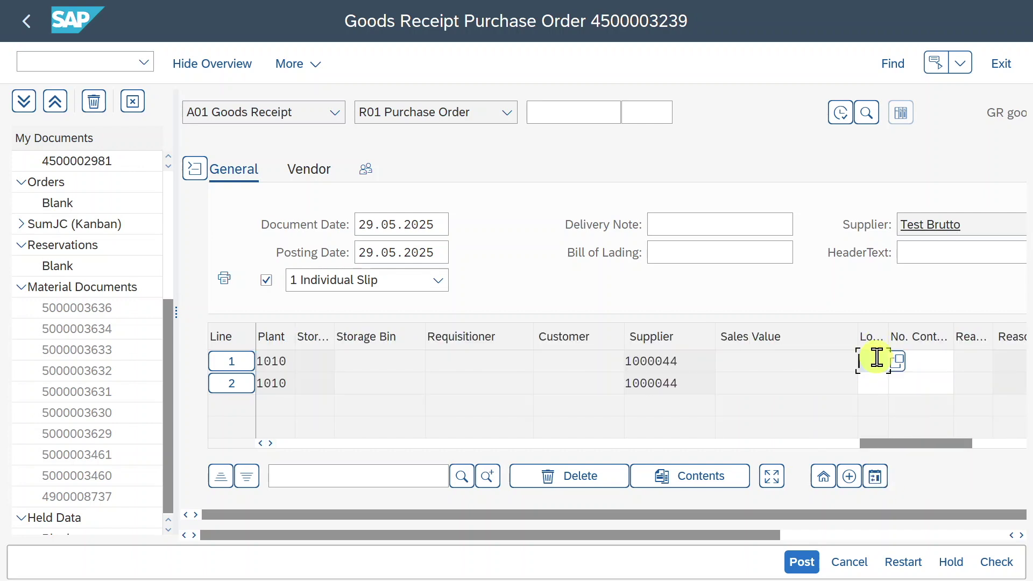
# Display the material master of item 1 from its short text and return to the goods receipt.
pyautogui.moveTo(924, 444); pyautogui.dragTo(279, 428)
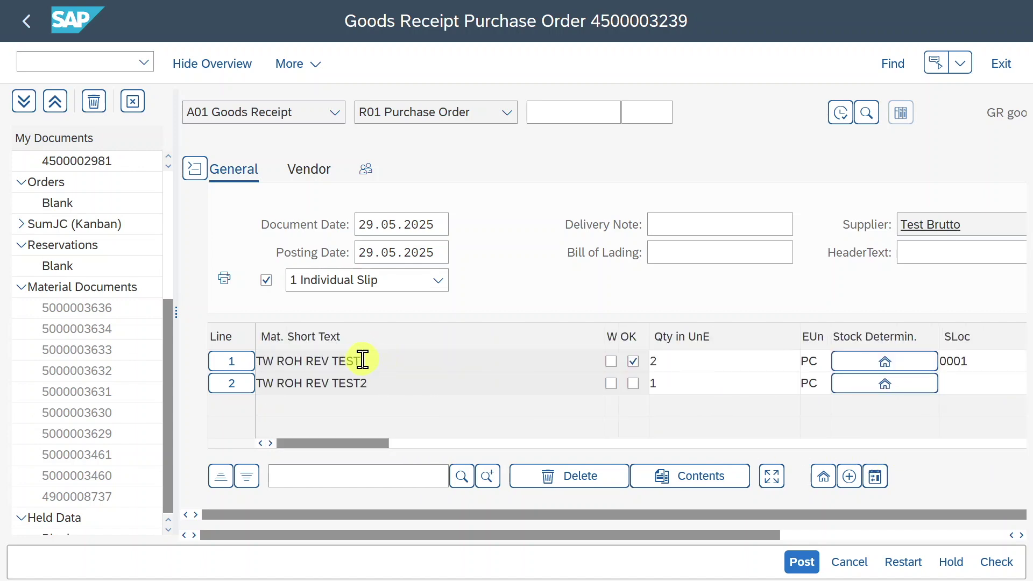
pyautogui.doubleClick(363, 360)
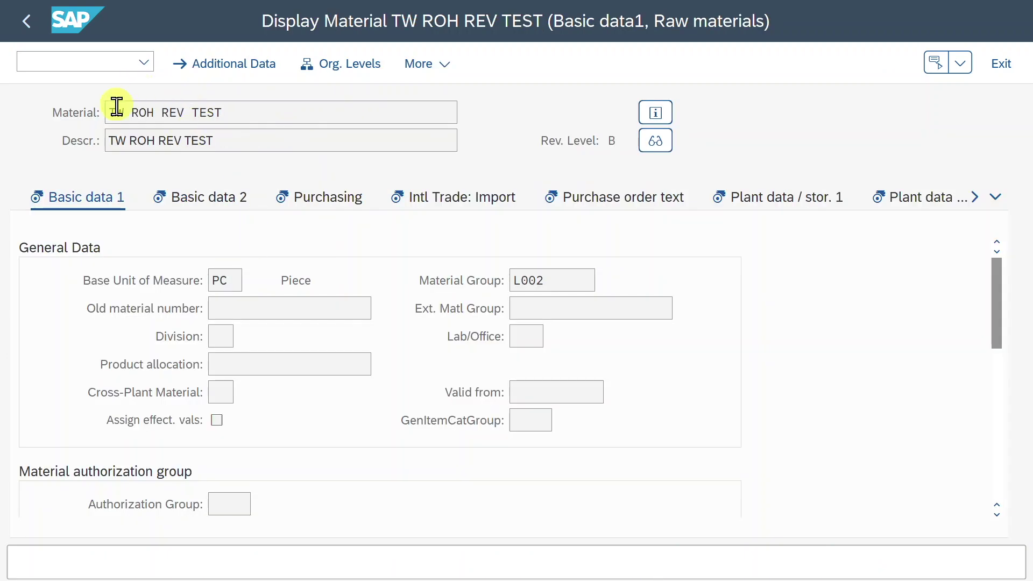
pyautogui.click(24, 23)
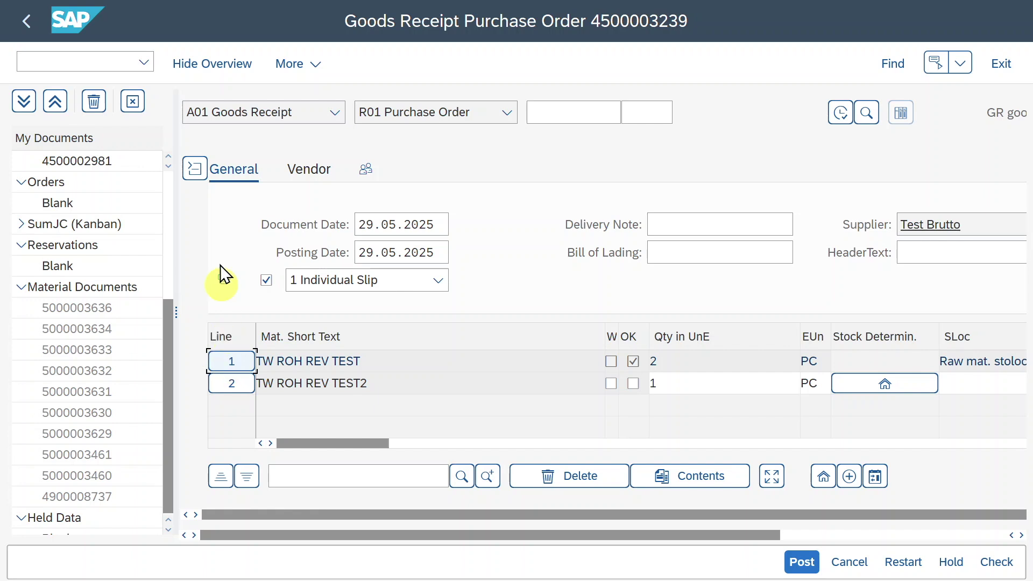
# Collapse the header data and examine item 1's material, quantity and movement type details.
pyautogui.click(196, 168)
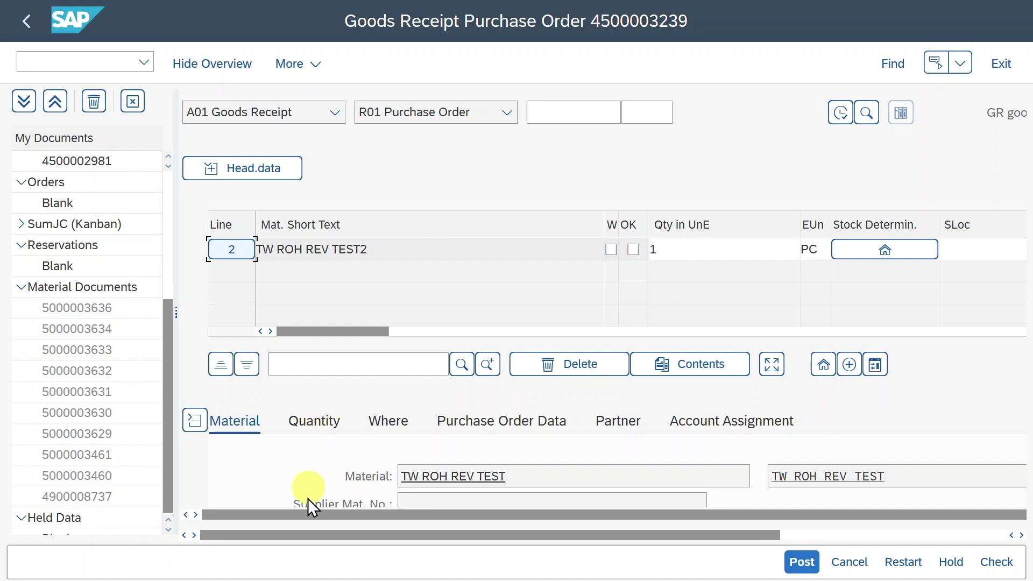
pyautogui.click(427, 473)
pyautogui.scroll(-3, 427, 469)
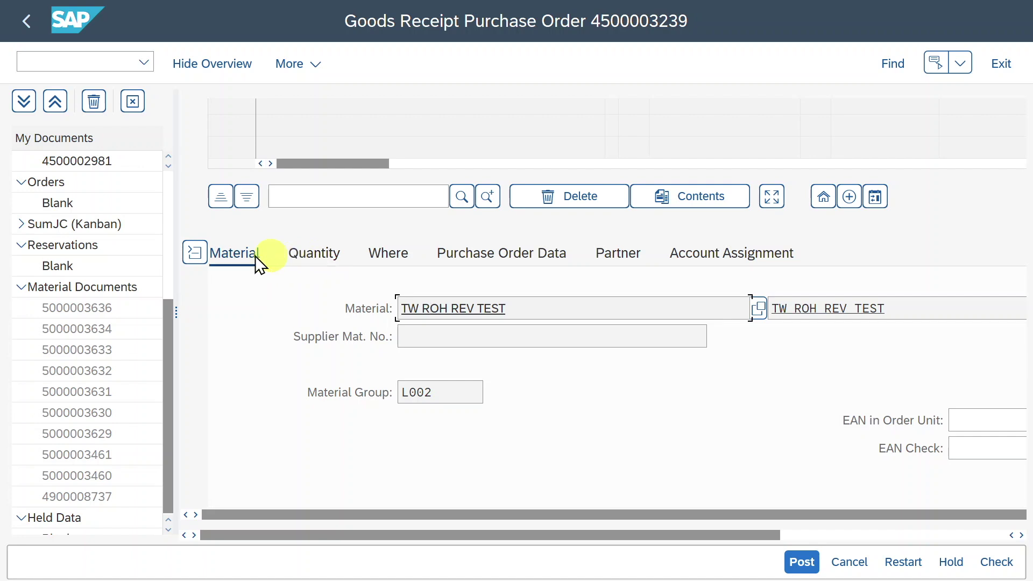
pyautogui.click(327, 244)
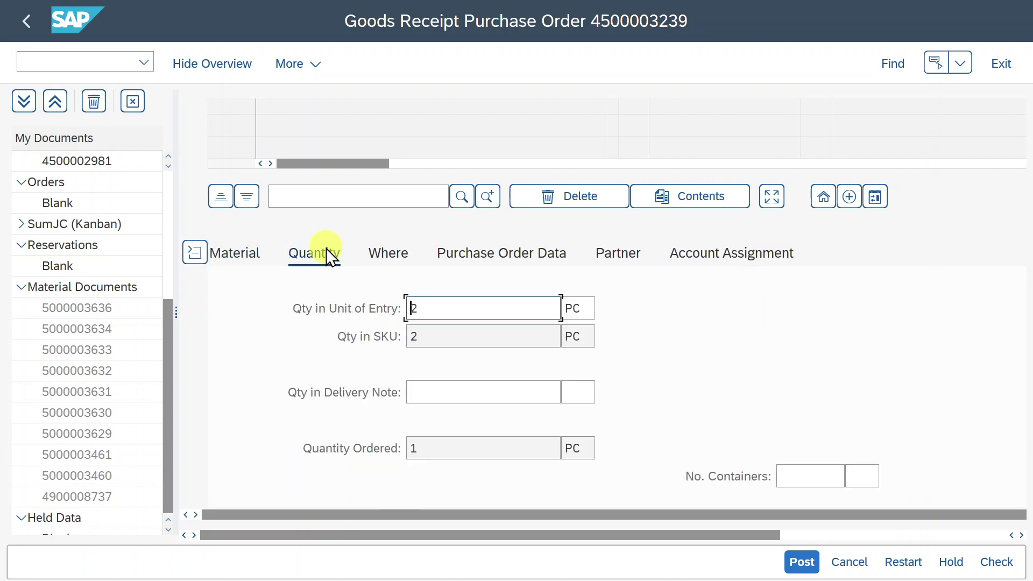
pyautogui.click(390, 256)
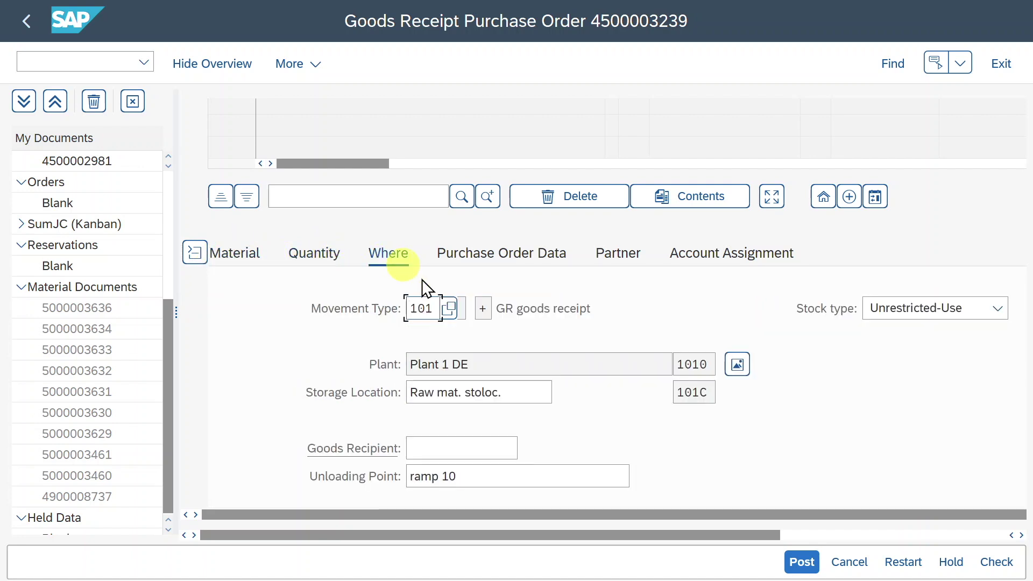
pyautogui.doubleClick(431, 309)
pyautogui.click(435, 309)
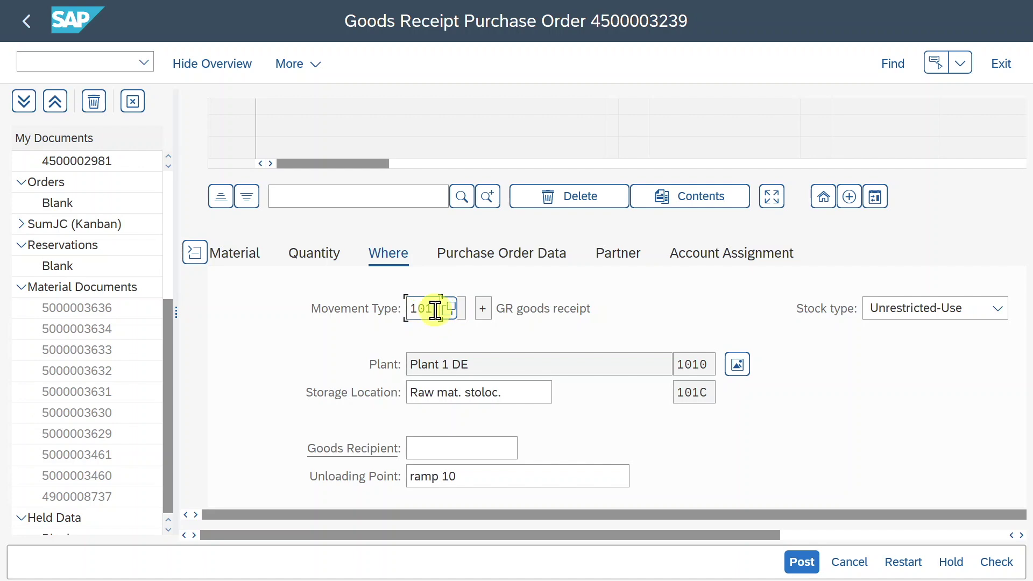
# Examine item 1's purchase order, partner, account assignment and material details, then collapse the detail data.
pyautogui.click(545, 258)
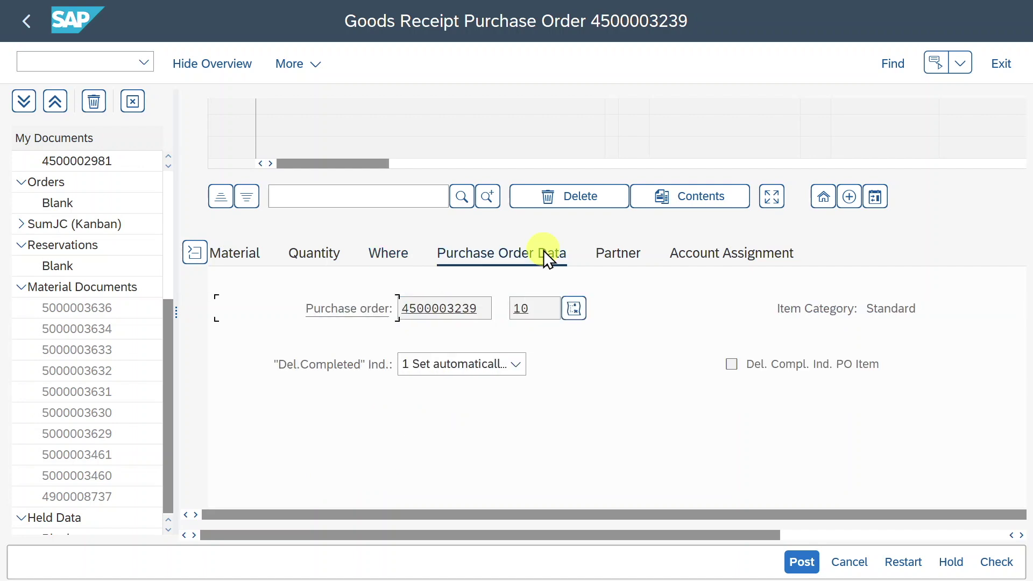
pyautogui.click(619, 258)
pyautogui.click(688, 254)
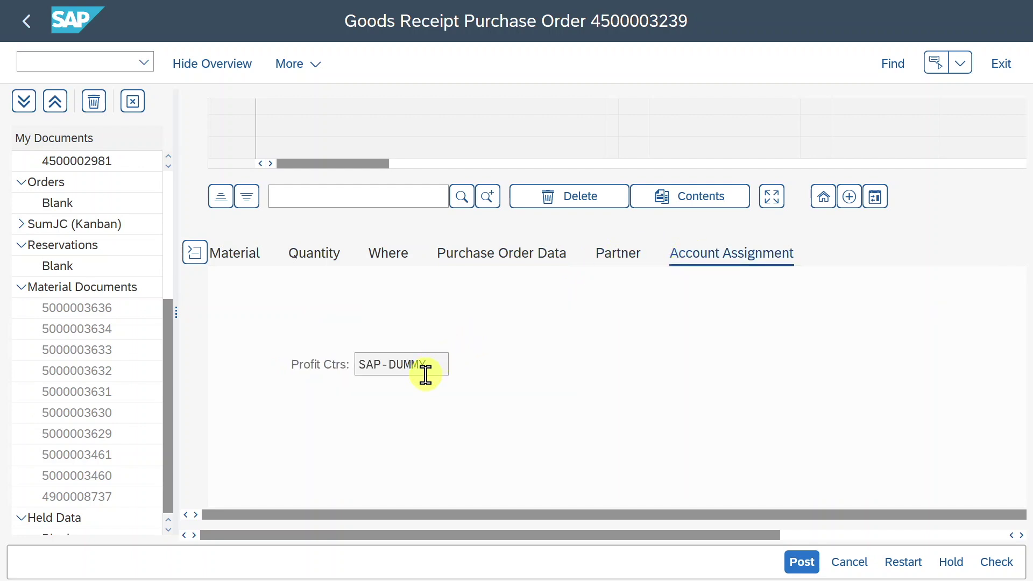
pyautogui.click(228, 255)
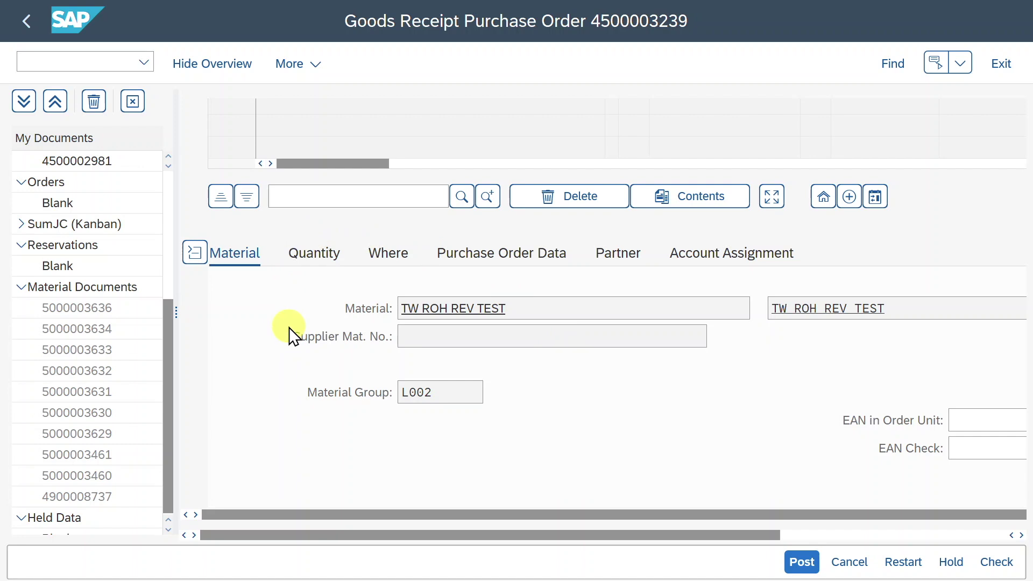
pyautogui.click(194, 253)
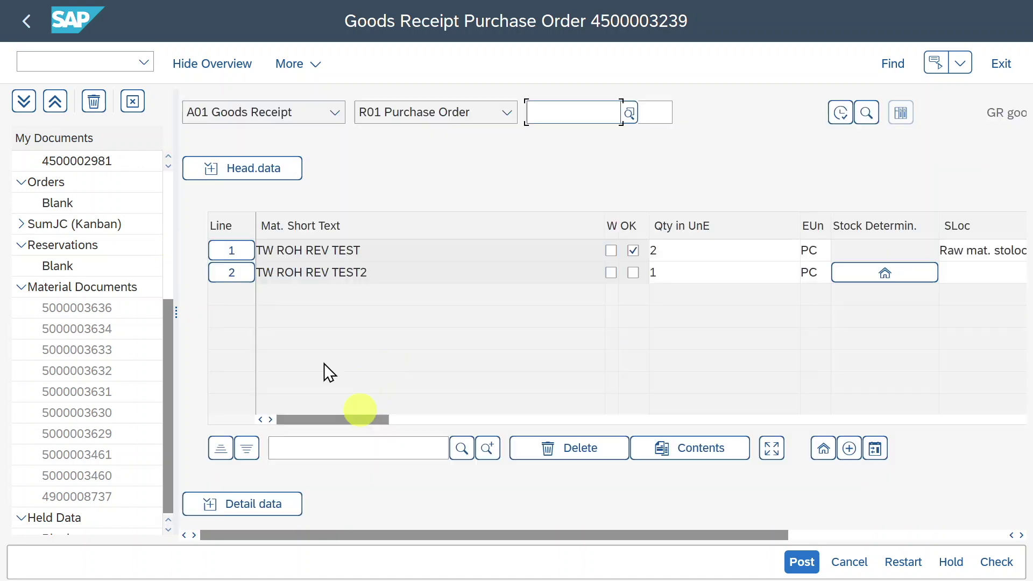
# Open item 2's detail data and examine the object services for creating an attachment.
pyautogui.click(234, 273)
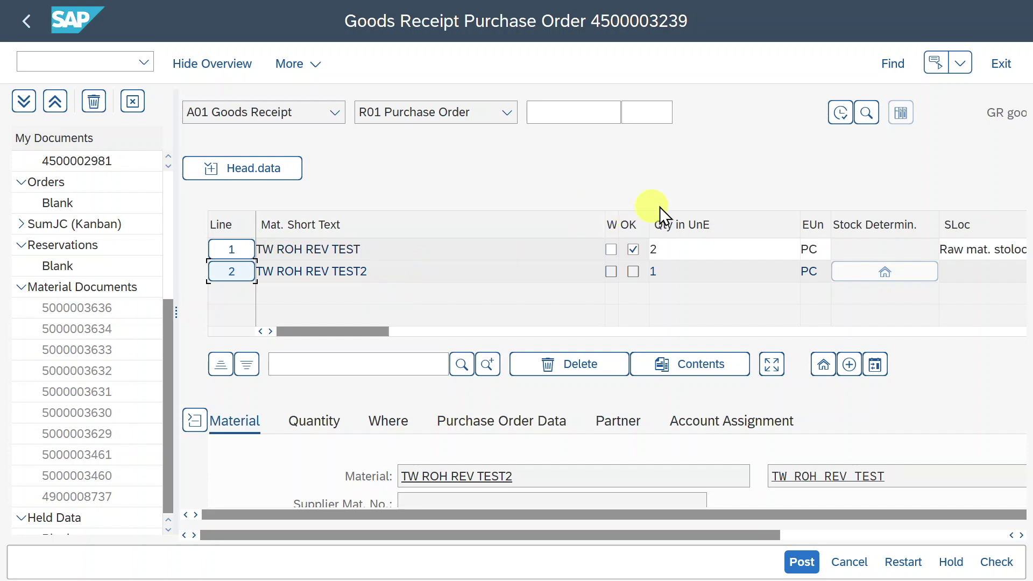
pyautogui.click(963, 64)
pyautogui.moveTo(957, 76)
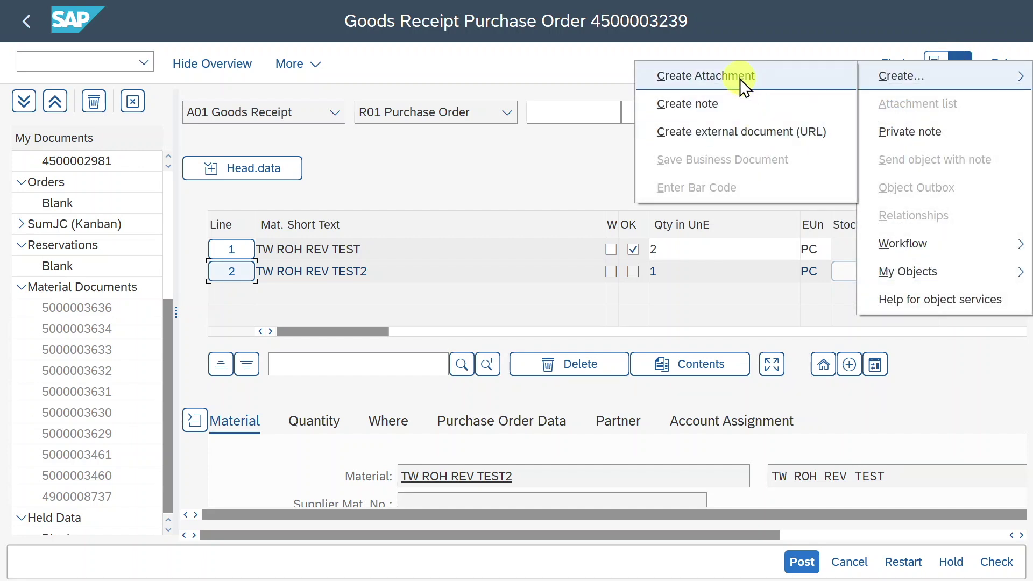
pyautogui.click(707, 76)
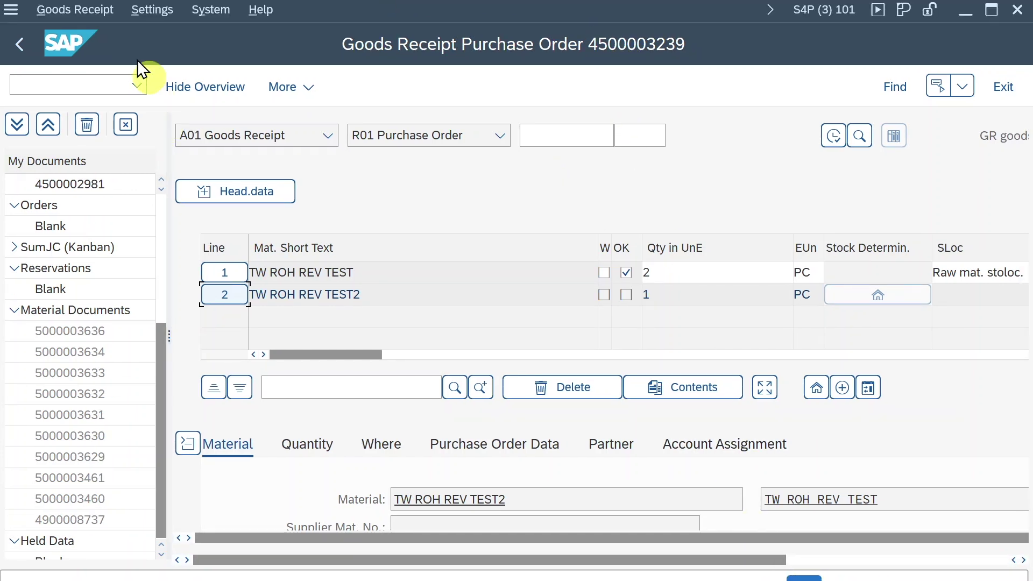
# Enter storage location 101C and plant 1010 as default values and enable proposing the OK function in future.
pyautogui.click(96, 11)
pyautogui.moveTo(146, 14)
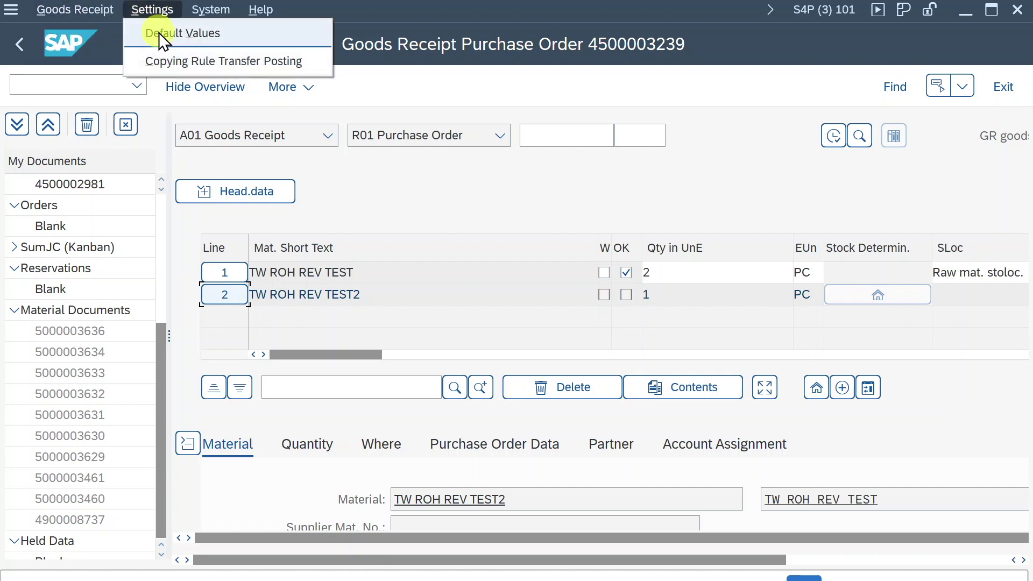
pyautogui.click(160, 32)
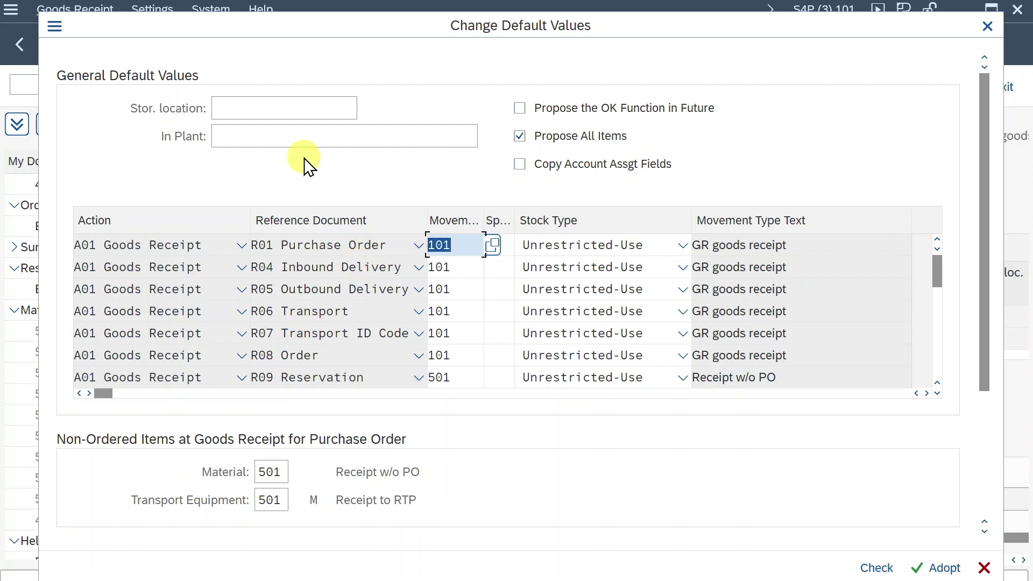
pyautogui.click(275, 108)
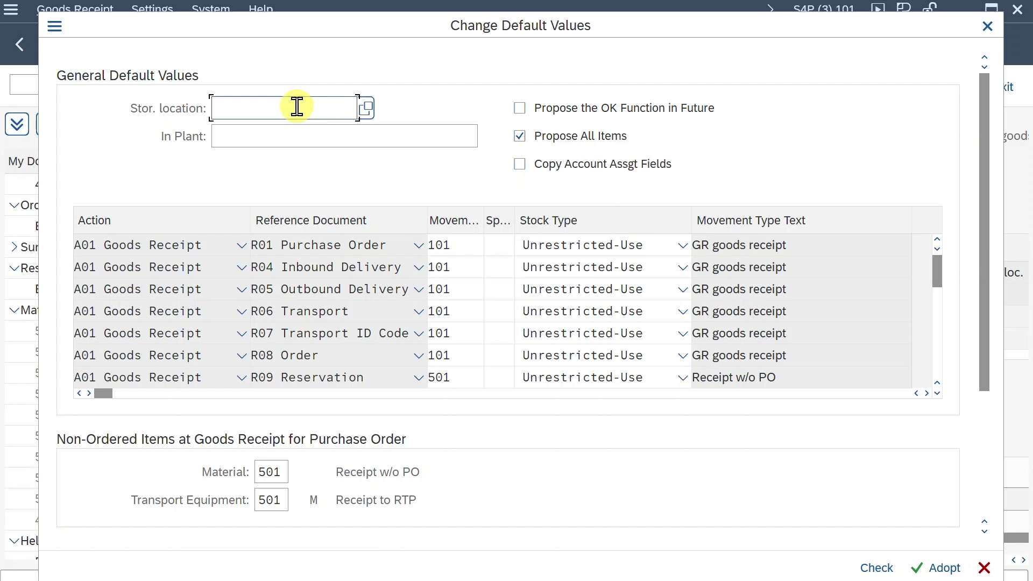
pyautogui.write('101C')
pyautogui.click(384, 136)
pyautogui.write('1010')
pyautogui.click(520, 110)
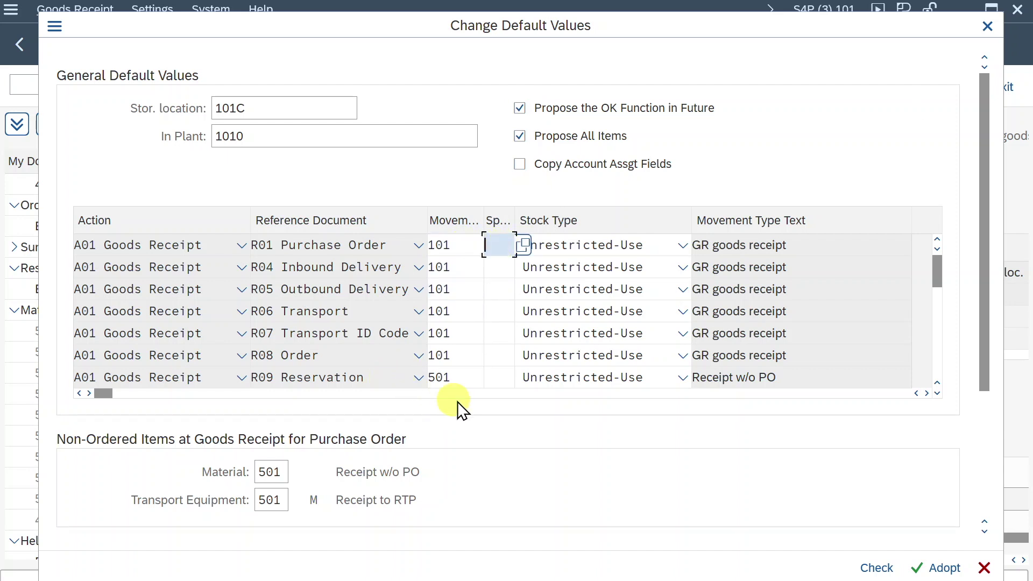
# Check the default stock type for purchase order receipts and close the default values without adopting them.
pyautogui.click(592, 245)
pyautogui.click(591, 244)
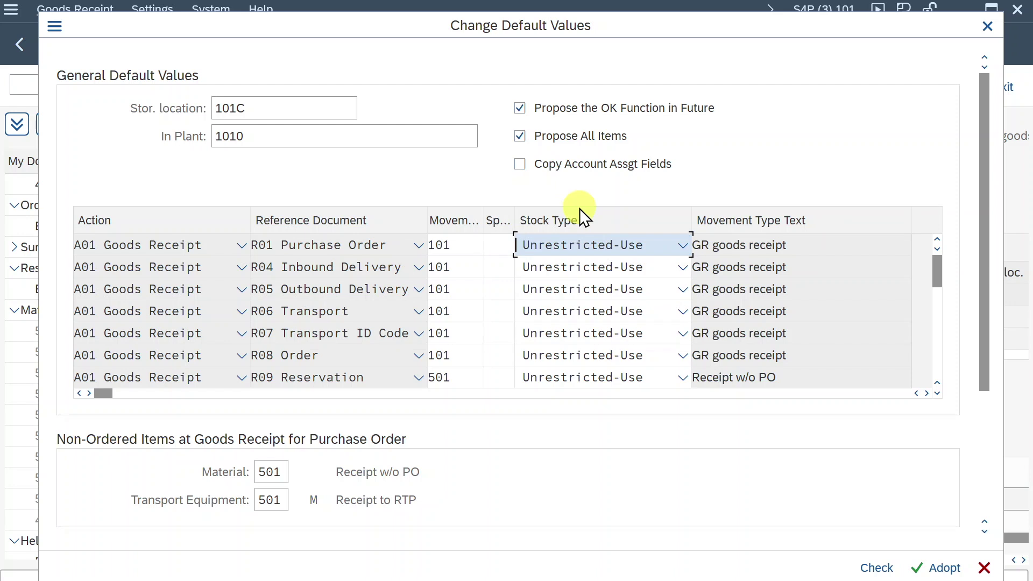
pyautogui.click(986, 26)
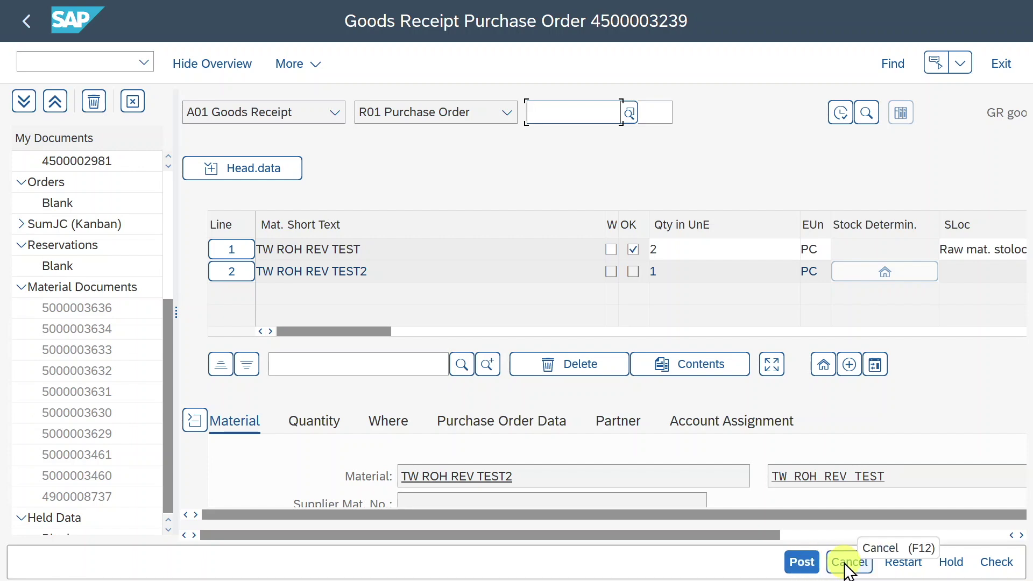
# Check the goods receipt for errors before posting, review the message log, and close it.
pyautogui.click(950, 564)
pyautogui.scroll(-1, 173, 328)
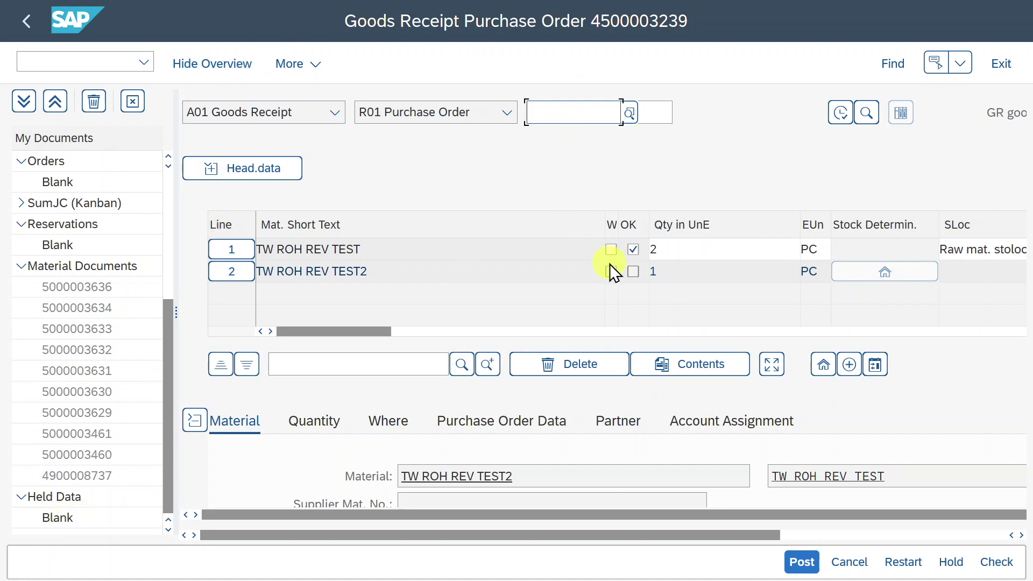
pyautogui.click(997, 562)
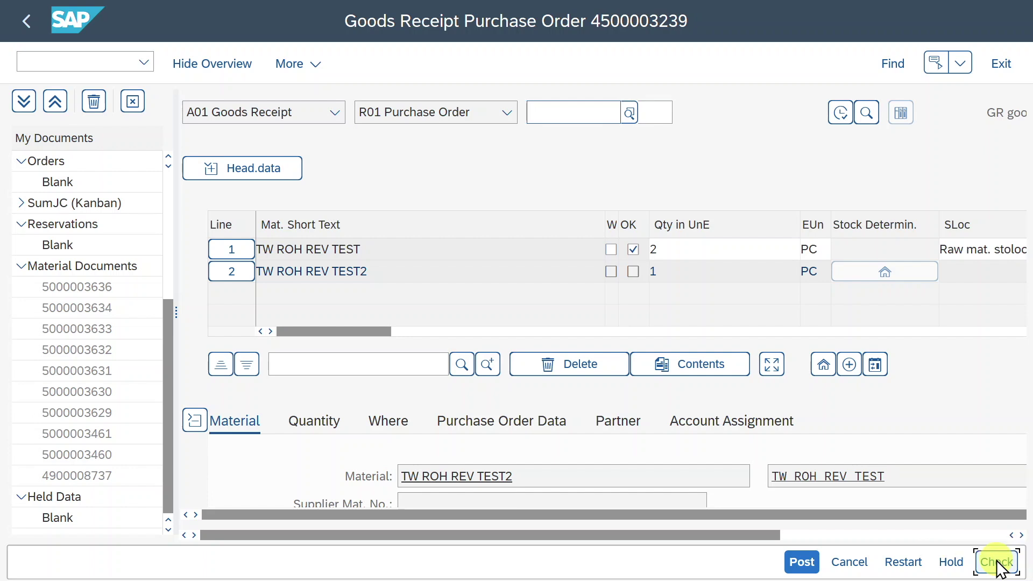
pyautogui.moveTo(327, 210); pyautogui.dragTo(395, 212)
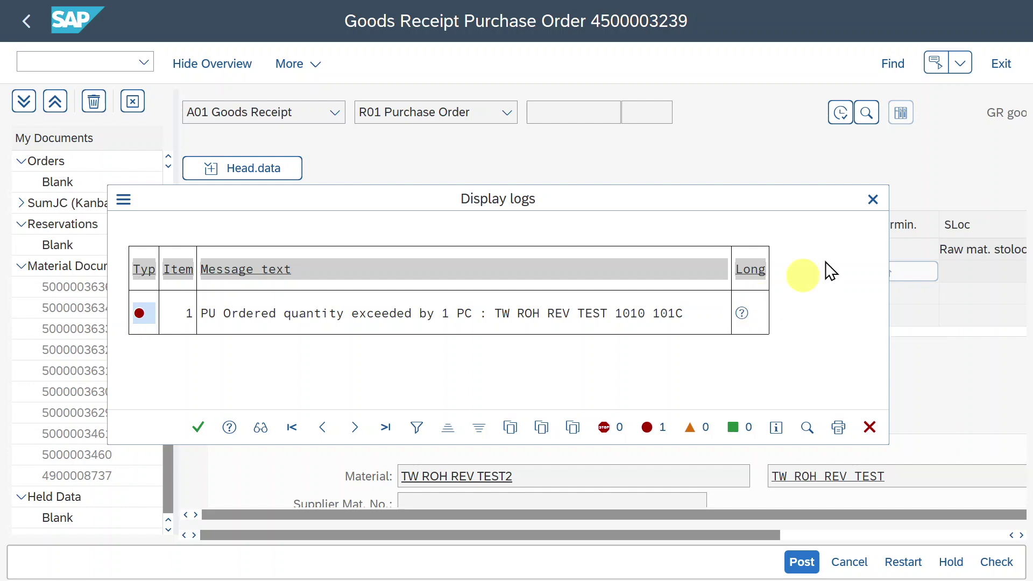
pyautogui.click(876, 204)
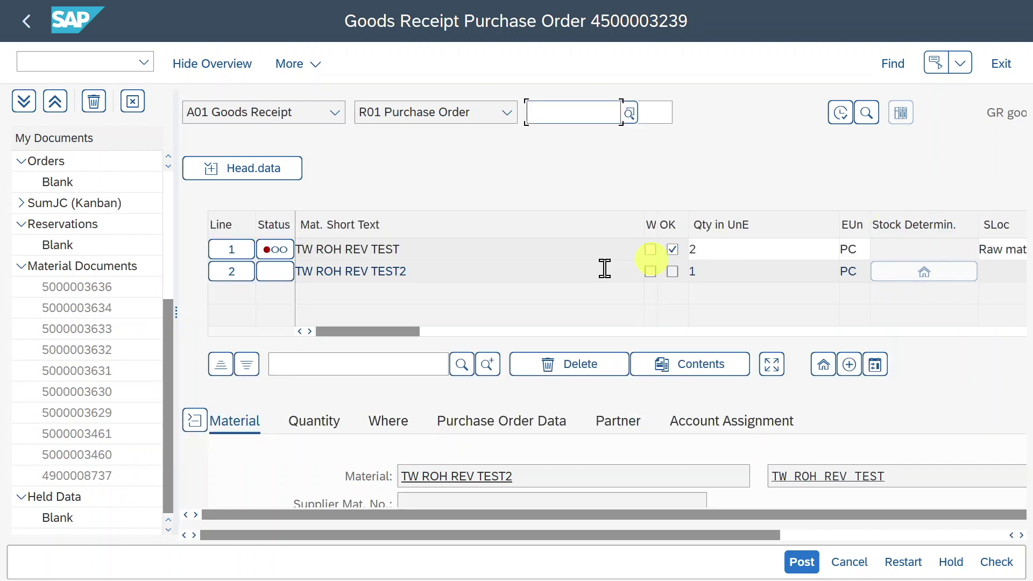
# Set the quantity of item 1 (TW ROH REV TEST) to 1, recheck the receipt, and acknowledge the message log.
pyautogui.click(742, 249)
pyautogui.write('1')
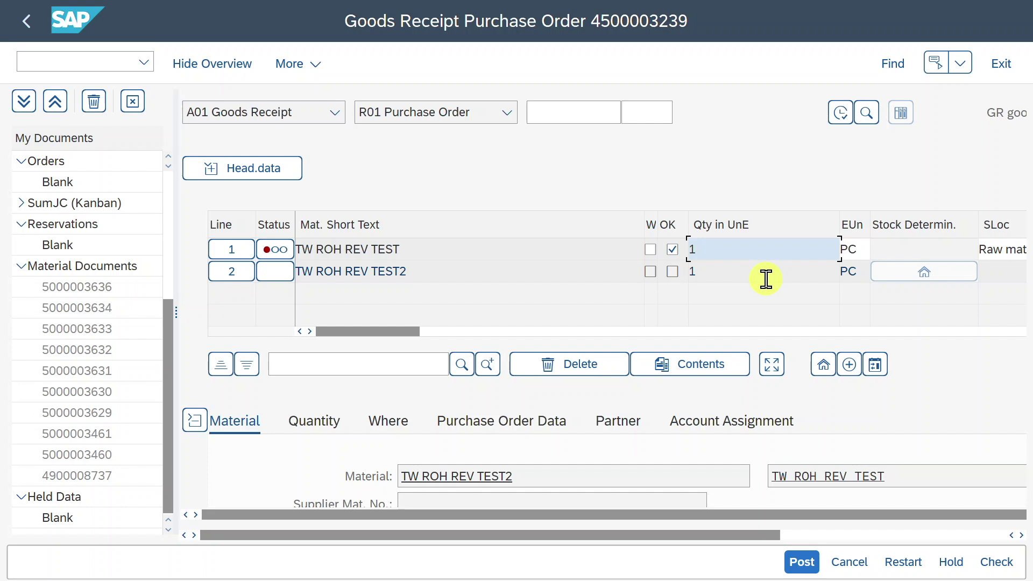
pyautogui.click(988, 564)
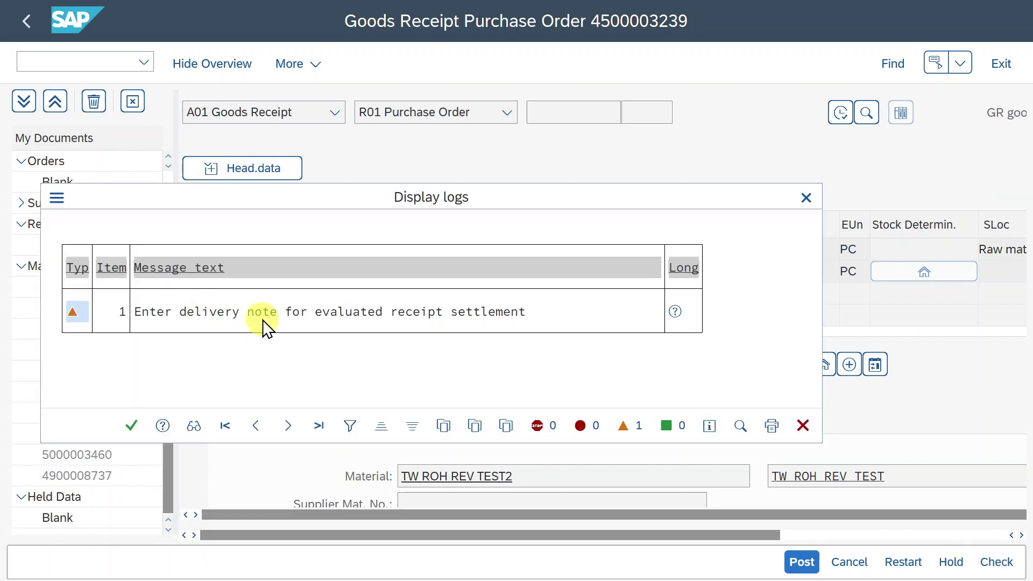
pyautogui.click(132, 426)
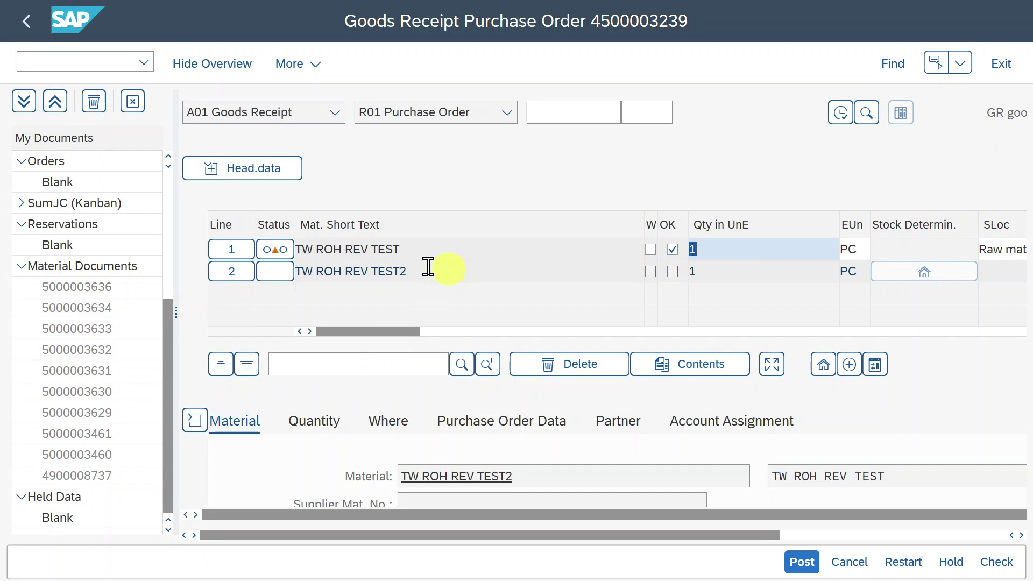
# Review the material texts of both items and post the goods receipt with only item 1 marked OK.
pyautogui.moveTo(396, 248); pyautogui.dragTo(297, 249)
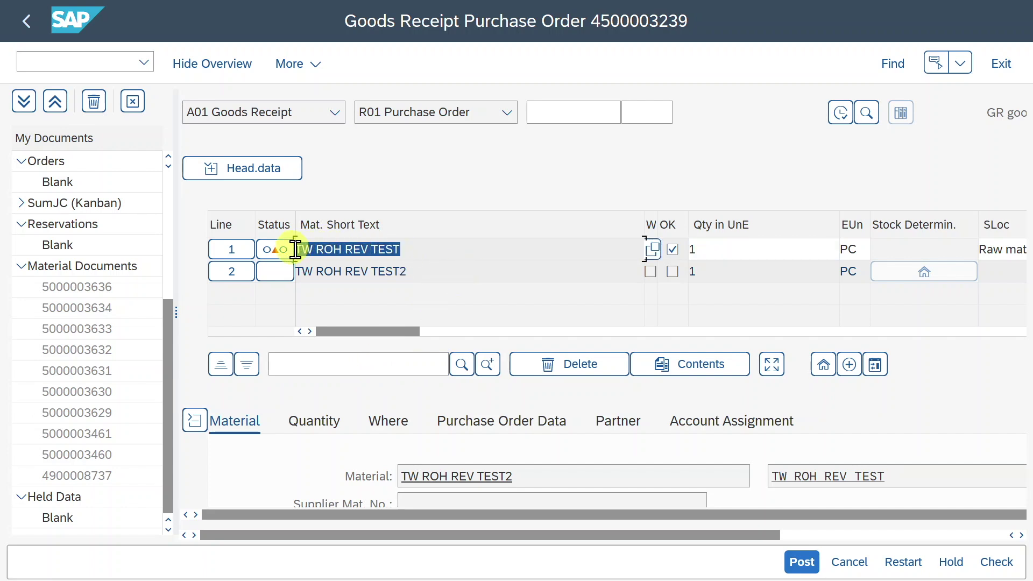
pyautogui.click(691, 249)
pyautogui.moveTo(407, 271); pyautogui.dragTo(283, 269)
pyautogui.click(451, 245)
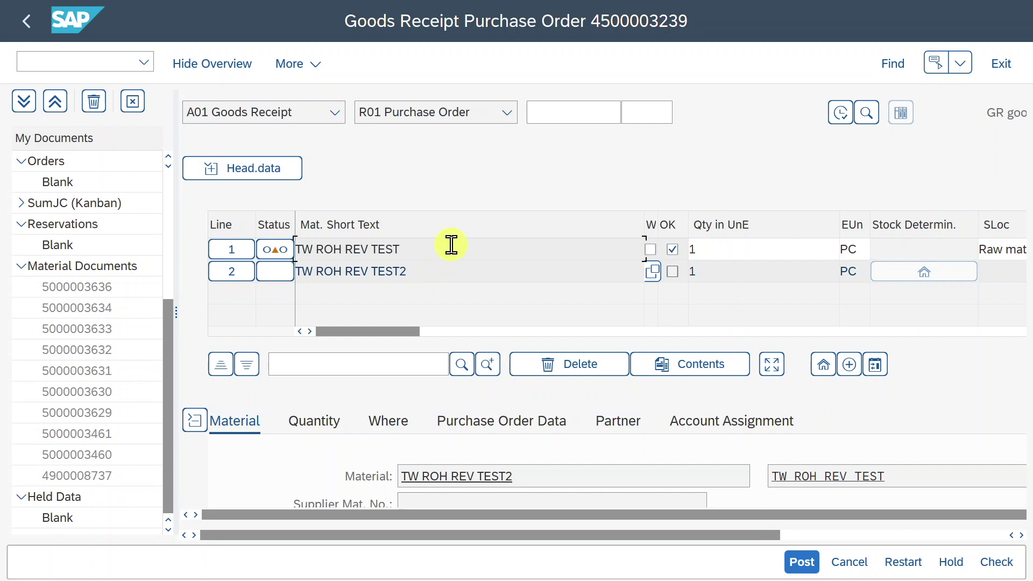
pyautogui.click(811, 561)
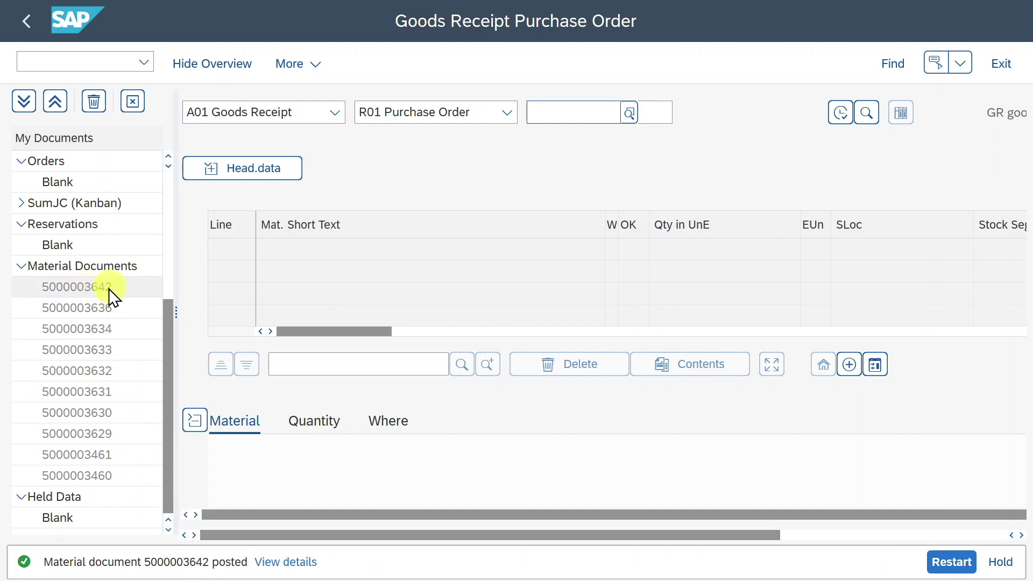
pyautogui.click(323, 114)
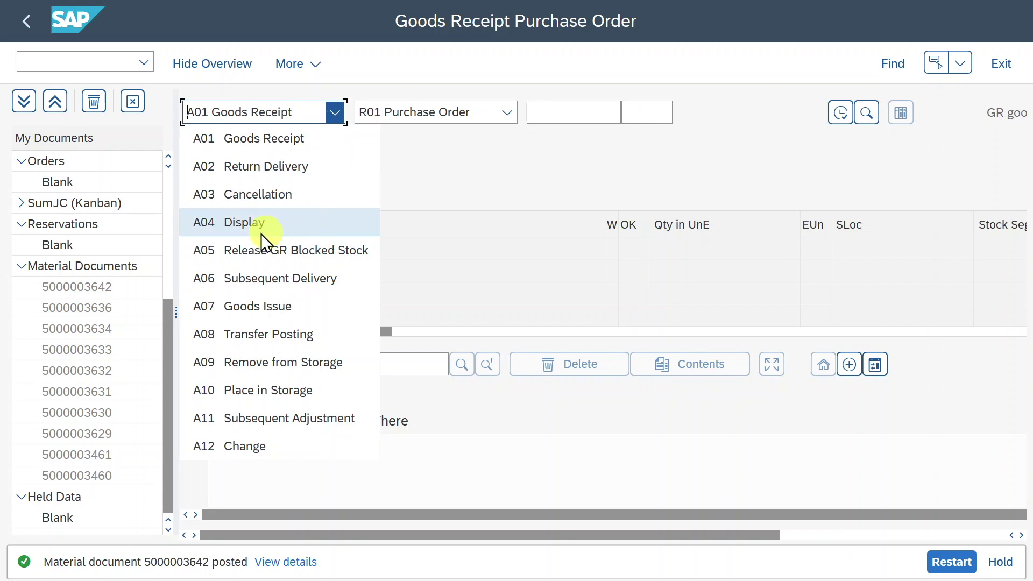
pyautogui.click(245, 222)
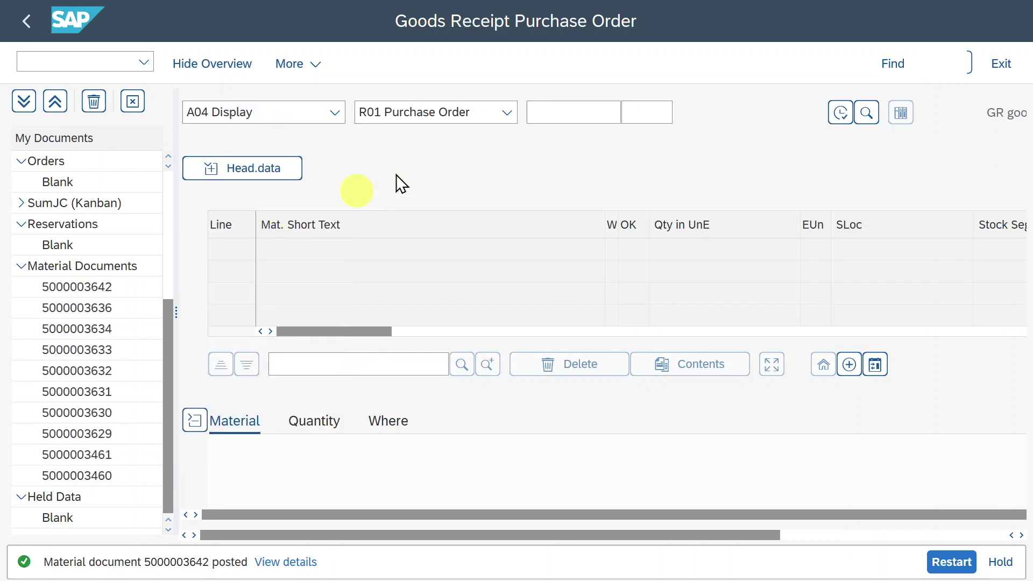
pyautogui.click(604, 116)
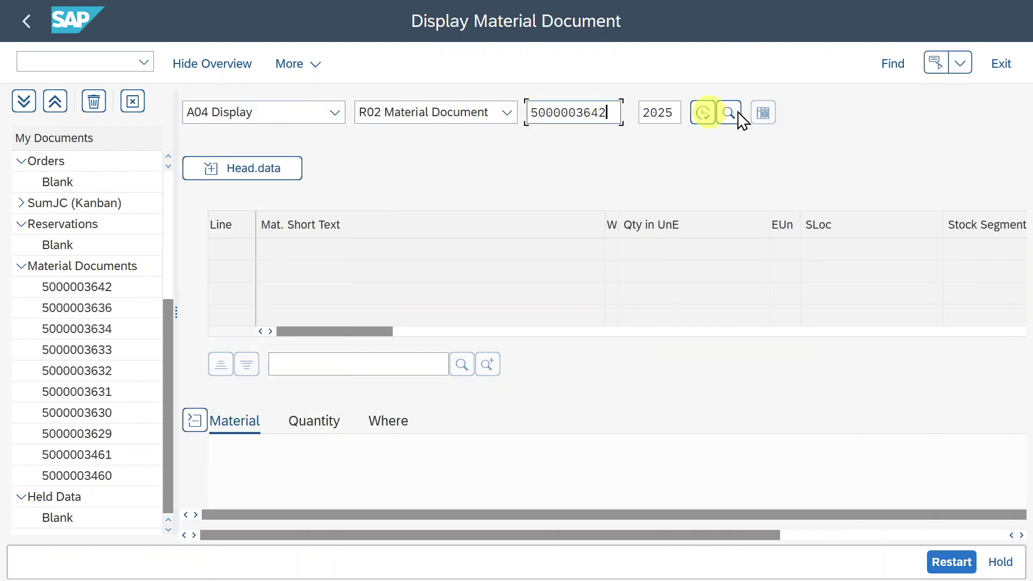
pyautogui.click(703, 112)
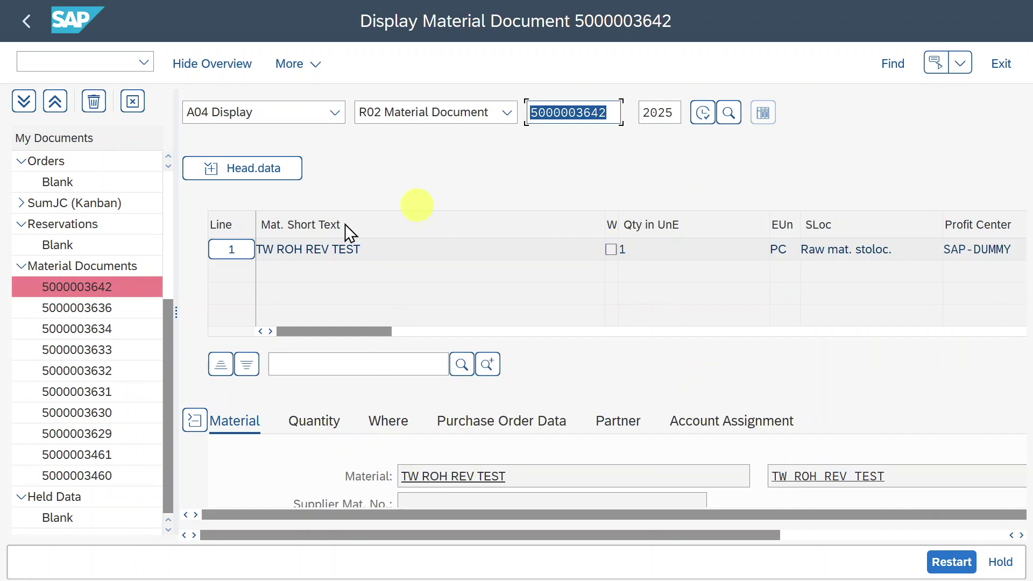
# Expand the material document's header data and examine the general details, vendor and receiving vendor.
pyautogui.click(275, 170)
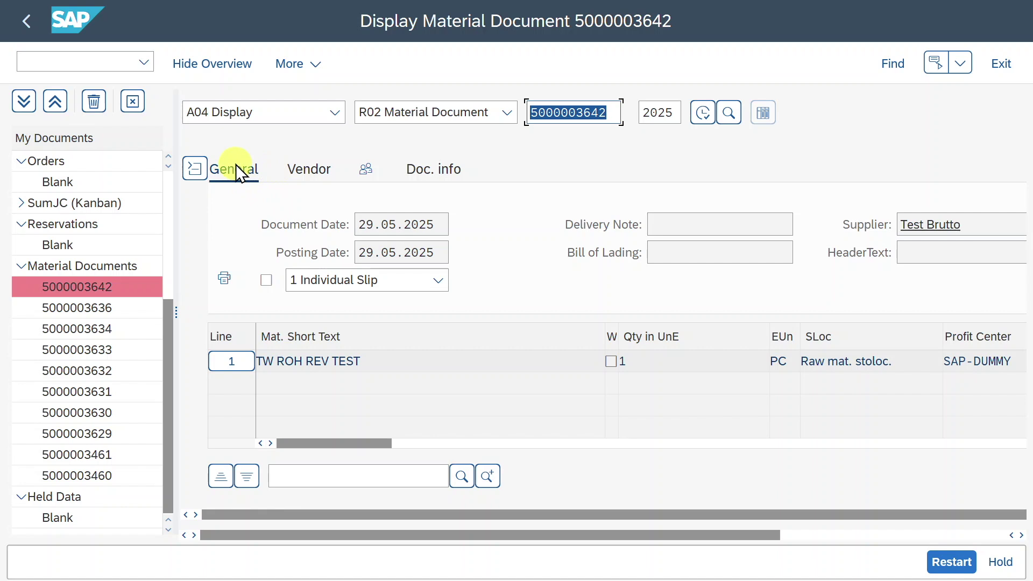
pyautogui.click(305, 171)
pyautogui.moveTo(507, 221); pyautogui.dragTo(430, 225)
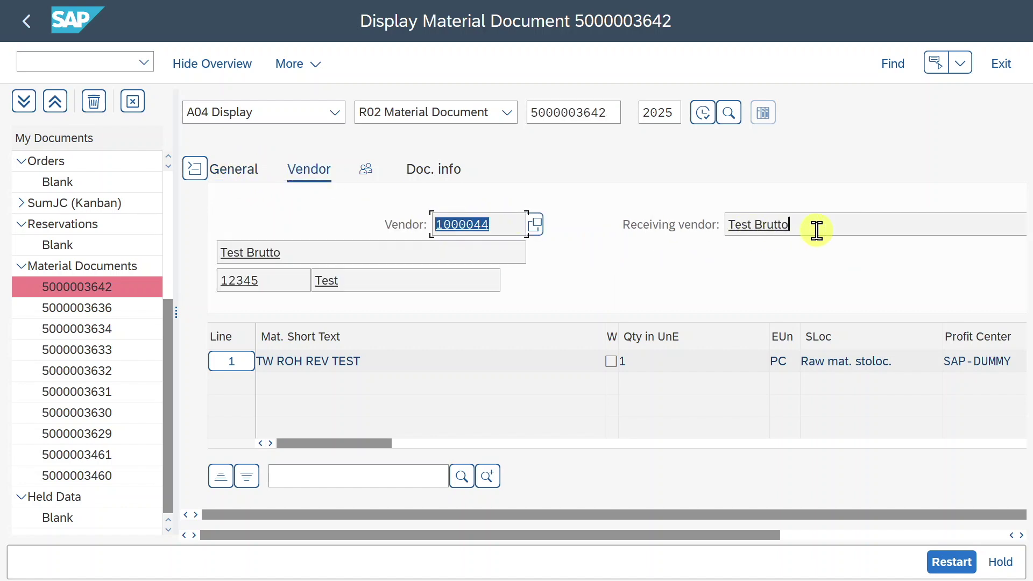
pyautogui.moveTo(819, 228); pyautogui.dragTo(728, 224)
# Examine the header's purchasing group and orderer contacts, plus the document info on who entered the material document.
pyautogui.click(366, 169)
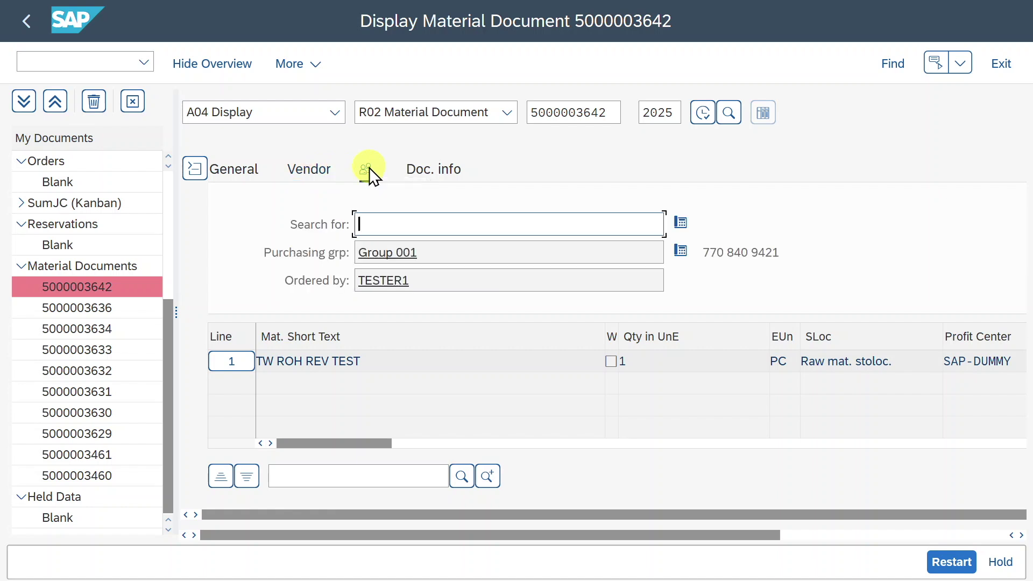
pyautogui.moveTo(357, 252); pyautogui.dragTo(418, 252)
pyautogui.moveTo(357, 281)
pyautogui.mouseDown()
pyautogui.moveTo(410, 281)
pyautogui.moveTo(362, 279)
pyautogui.mouseUp()
pyautogui.click(386, 277)
pyautogui.click(437, 168)
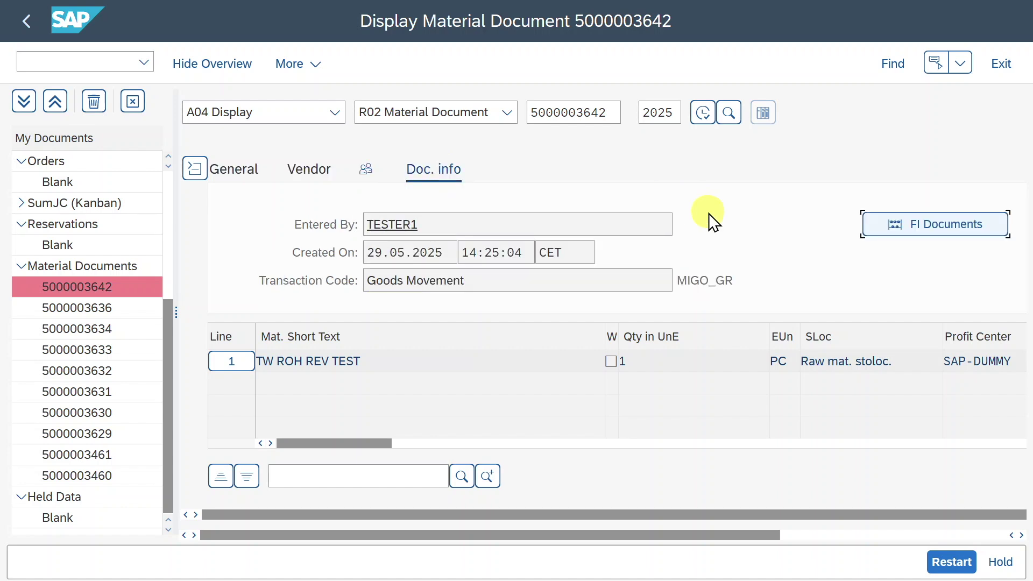
pyautogui.moveTo(607, 228); pyautogui.dragTo(381, 224)
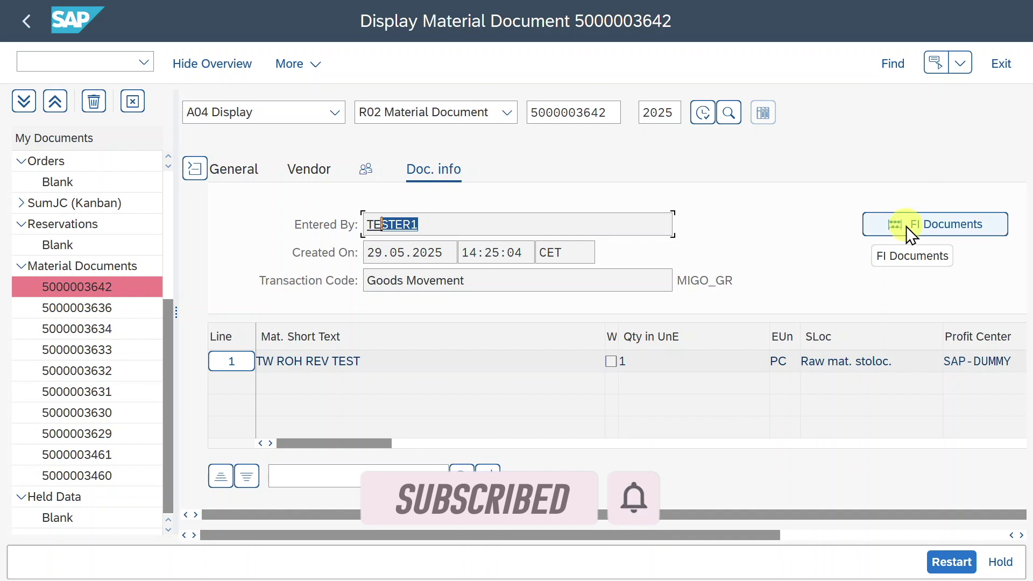
# Open the accounting document from the related FI documents, examine its inventory, GR/IR and price variance lines, and return to the list.
pyautogui.click(900, 226)
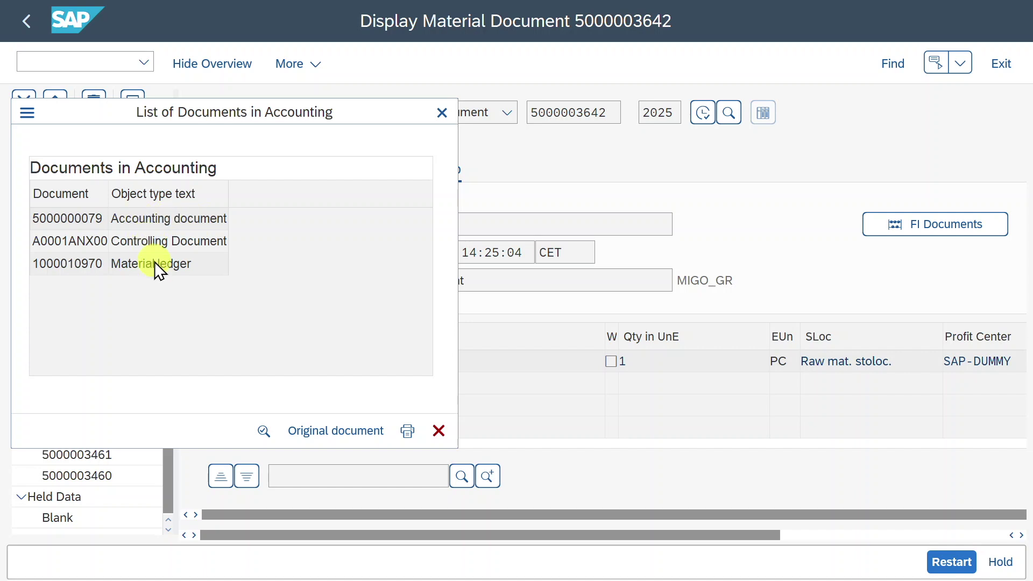
pyautogui.doubleClick(164, 217)
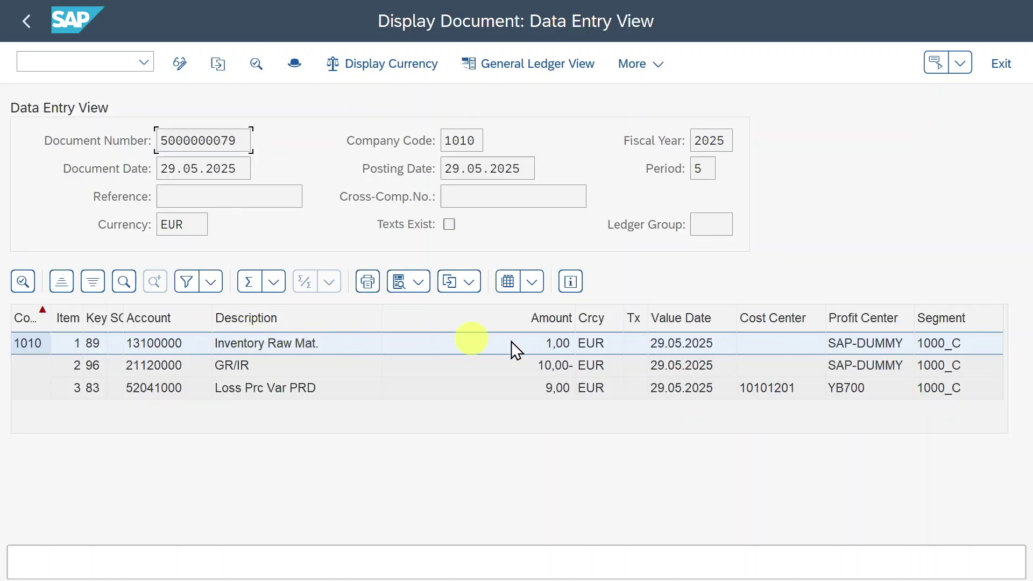
pyautogui.click(291, 387)
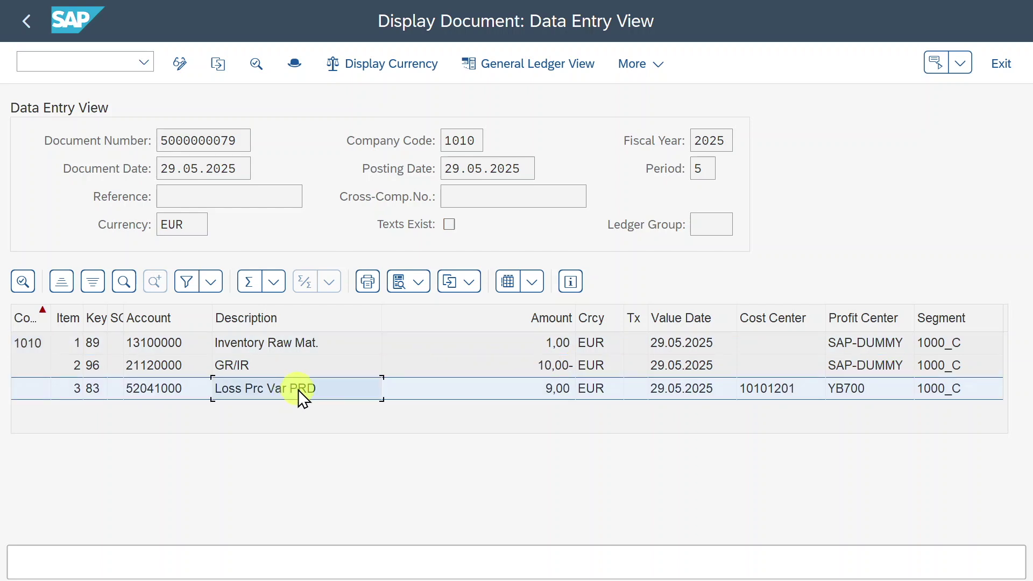
pyautogui.click(322, 346)
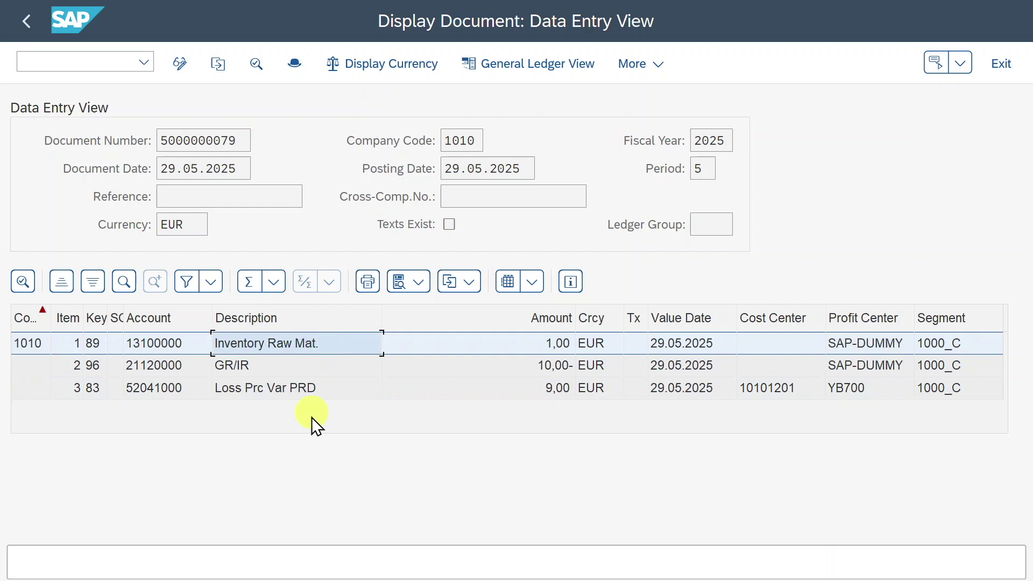
pyautogui.click(318, 392)
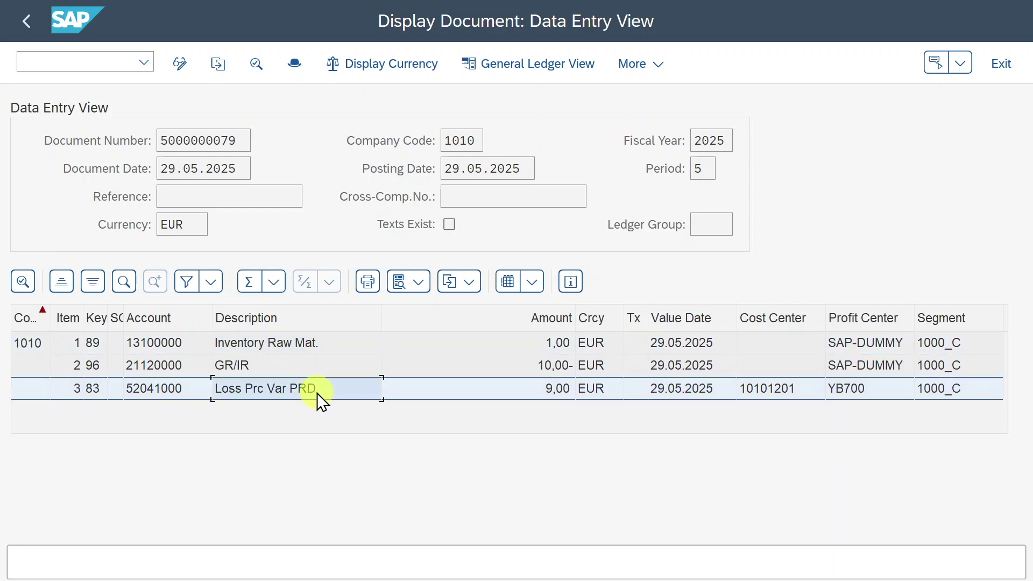
pyautogui.click(323, 372)
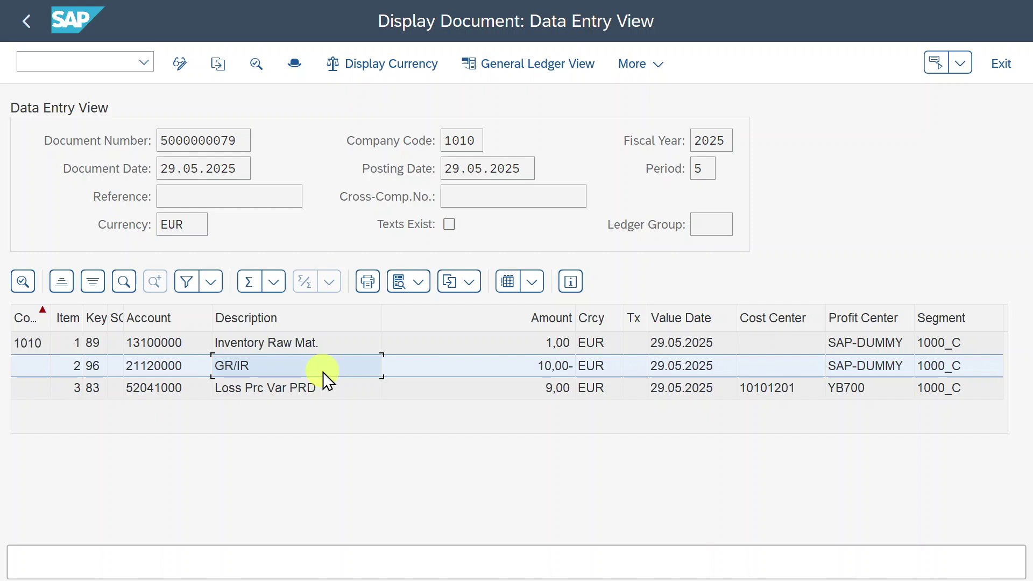
pyautogui.click(32, 32)
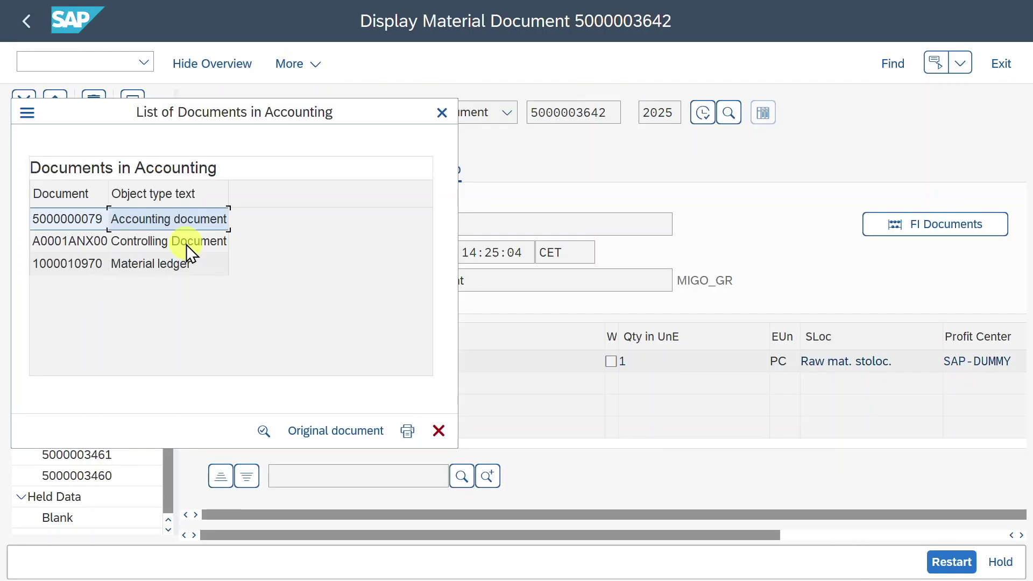
# Open the controlling document, expand its line item to examine the cost element posting, and return to the accounting documents list.
pyautogui.click(186, 244)
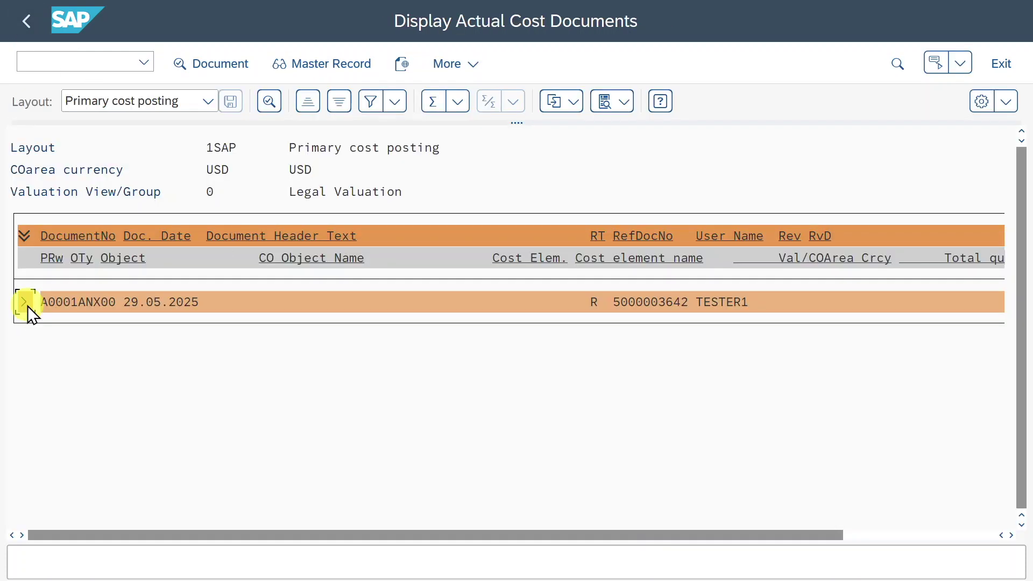
pyautogui.click(24, 302)
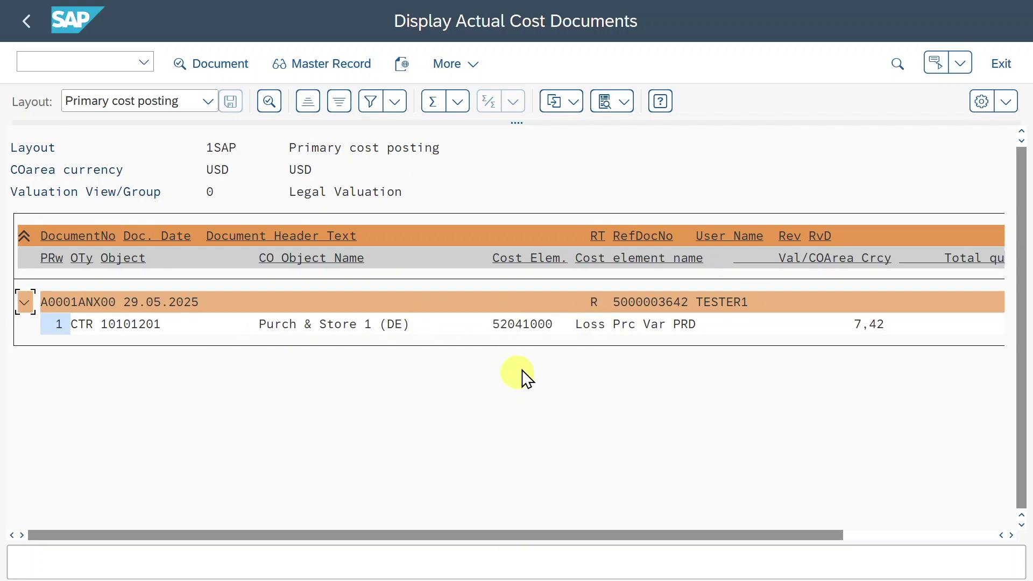
pyautogui.click(540, 325)
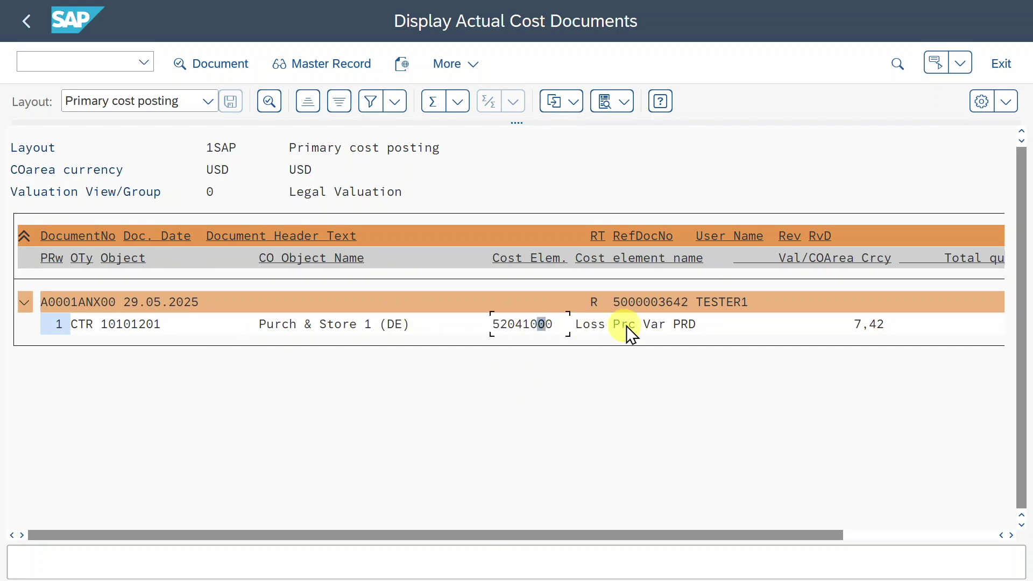
pyautogui.moveTo(630, 536); pyautogui.dragTo(858, 538)
pyautogui.click(26, 22)
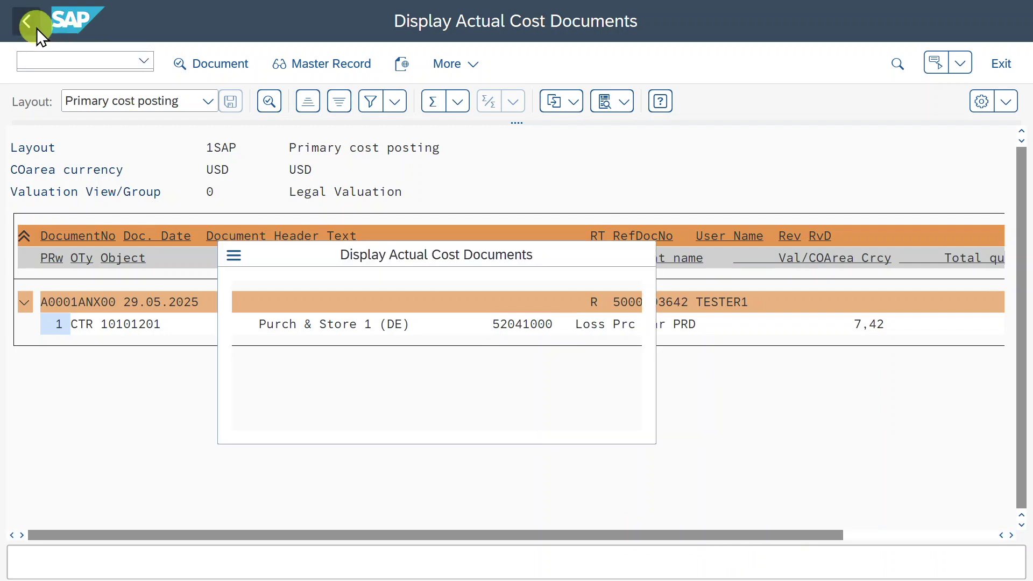
# Open the material ledger document, examine its inventory and value change, and return to the item in the material document.
pyautogui.doubleClick(160, 267)
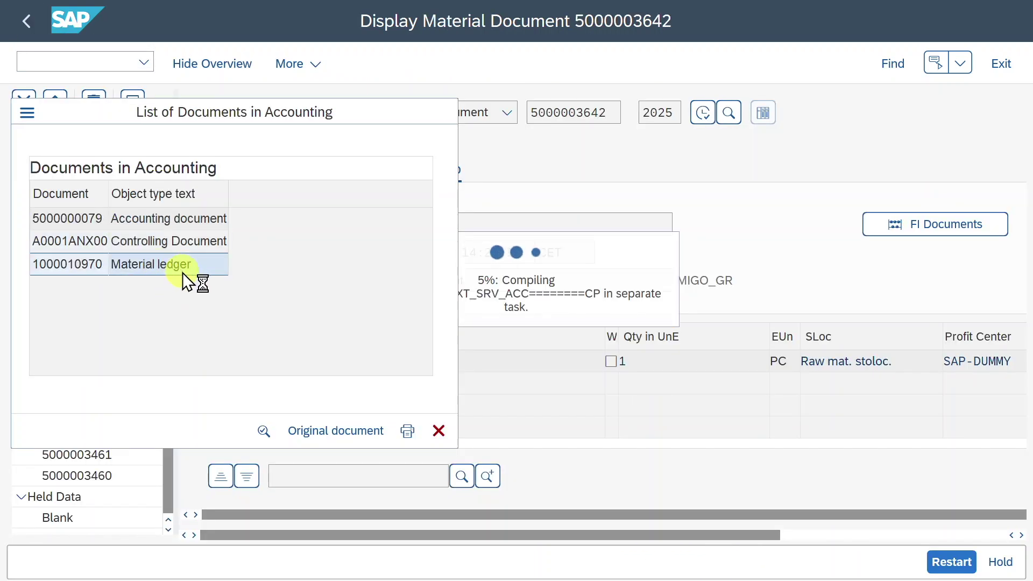
pyautogui.moveTo(261, 258); pyautogui.dragTo(260, 272)
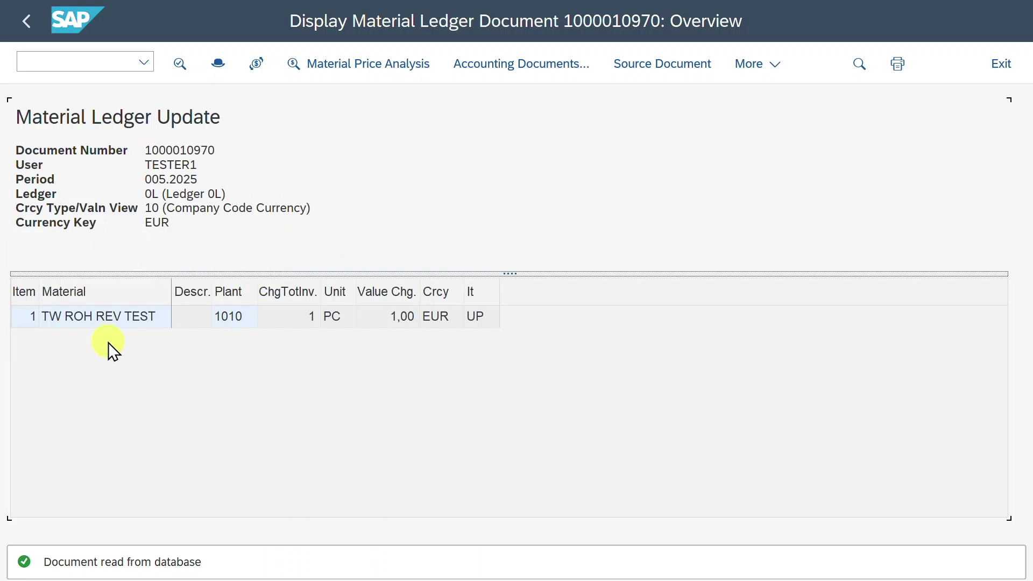
pyautogui.click(34, 27)
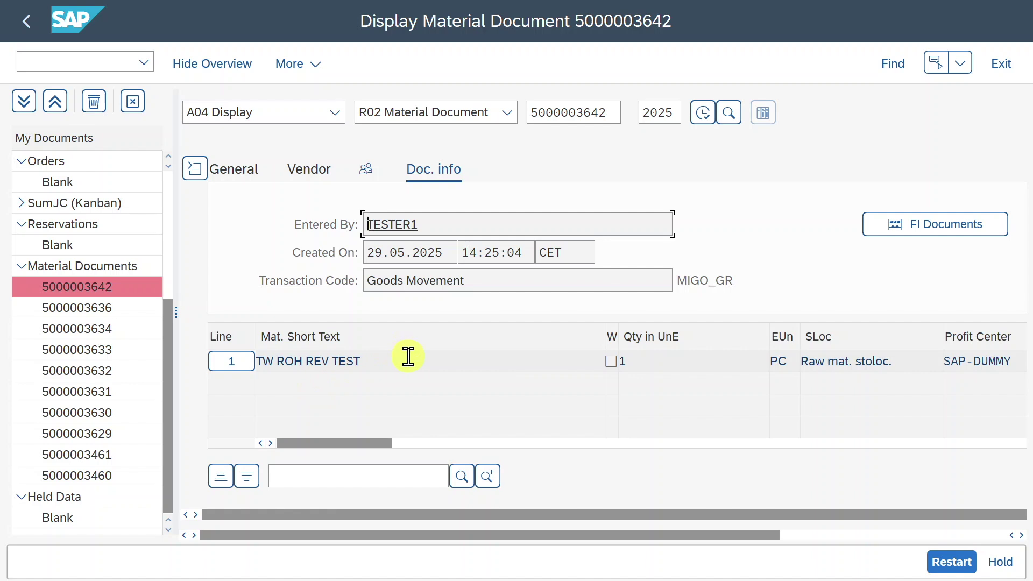
pyautogui.moveTo(408, 356); pyautogui.dragTo(242, 358)
pyautogui.click(369, 359)
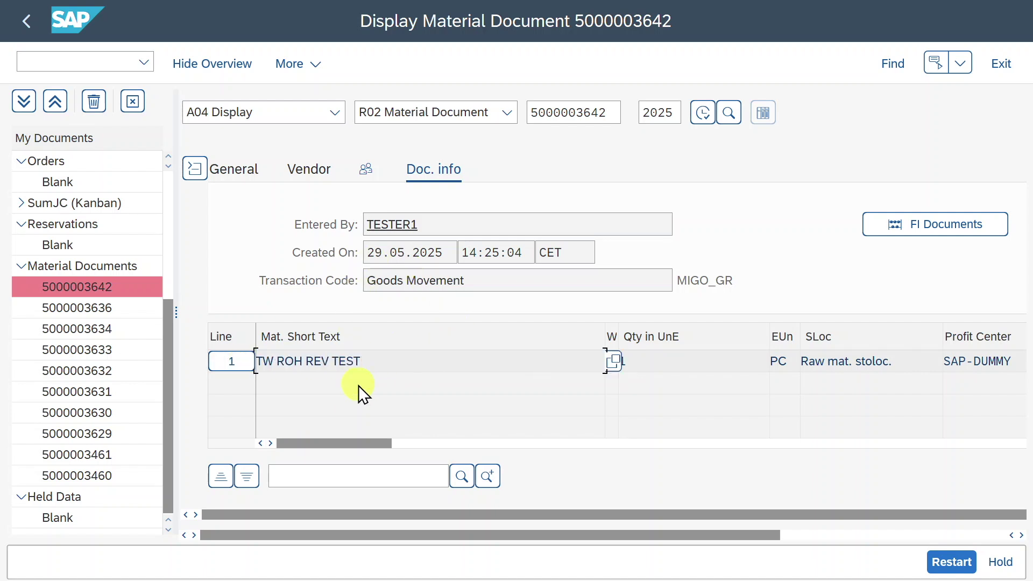